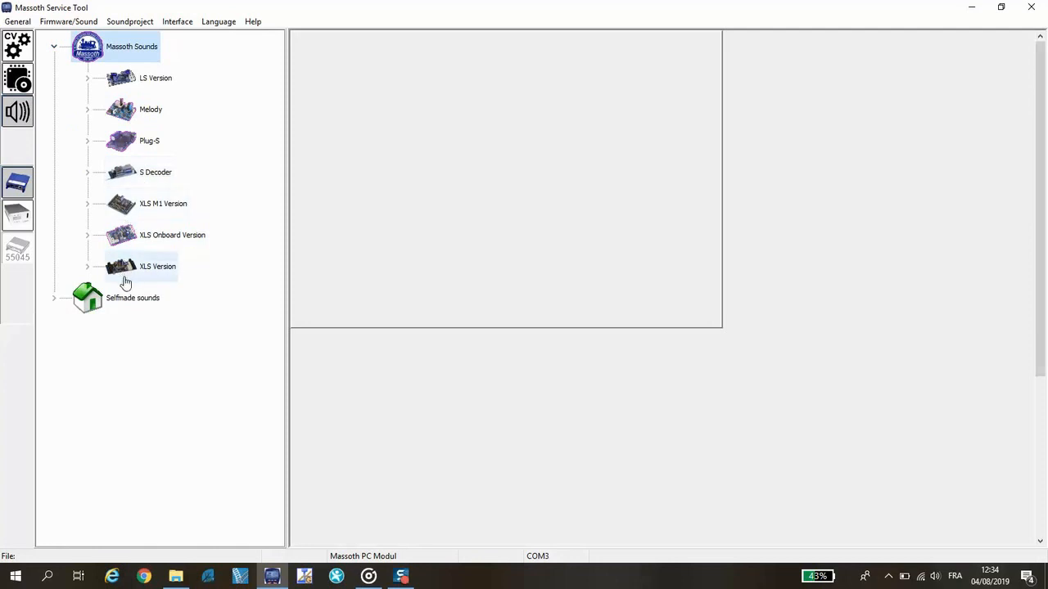
Copy the (8220510) BR218 sound project from the XLS Version diesel locos into the selfmade sounds.
{"action": "left_click", "coordinate": [88, 267]}
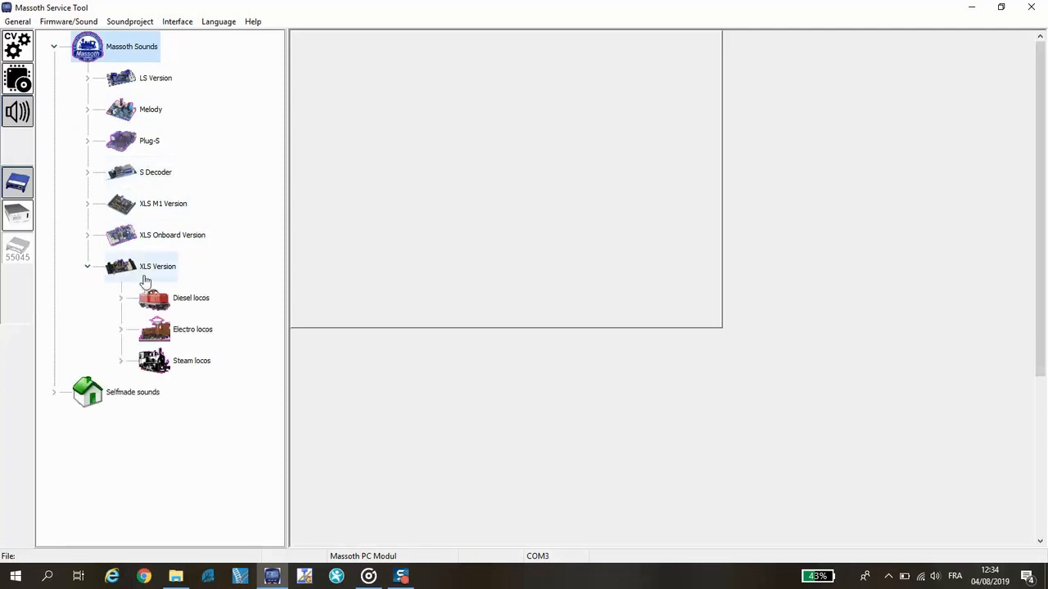
{"action": "left_click", "coordinate": [121, 303]}
{"action": "scroll", "coordinate": [218, 276], "scroll_direction": "down", "scroll_amount": 4}
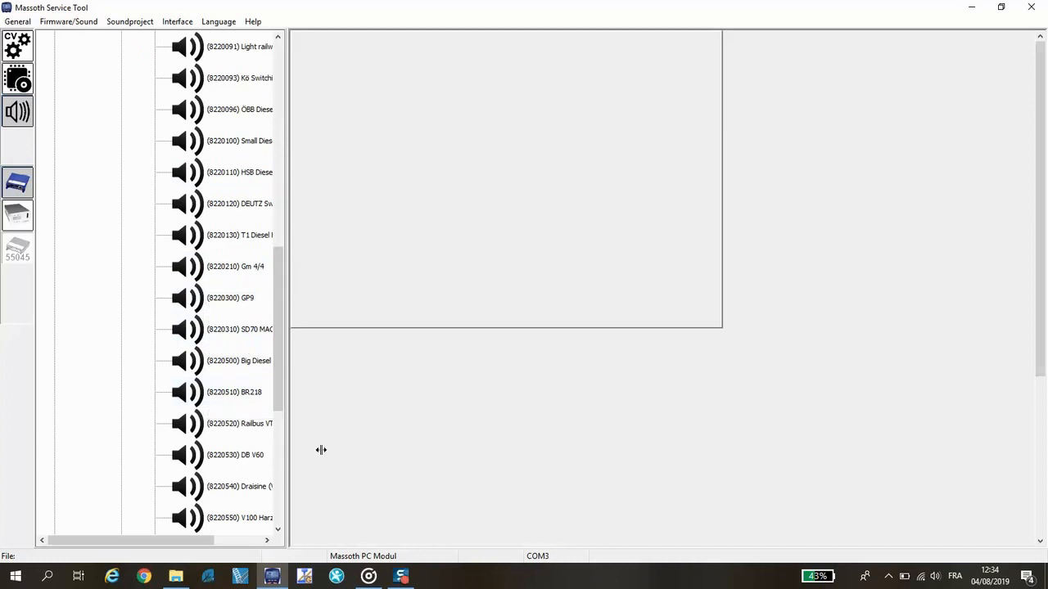
{"action": "left_click_drag", "start_coordinate": [321, 450], "coordinate": [422, 413]}
{"action": "scroll", "coordinate": [360, 374], "scroll_direction": "down", "scroll_amount": 3}
{"action": "scroll", "coordinate": [366, 344], "scroll_direction": "up", "scroll_amount": 2}
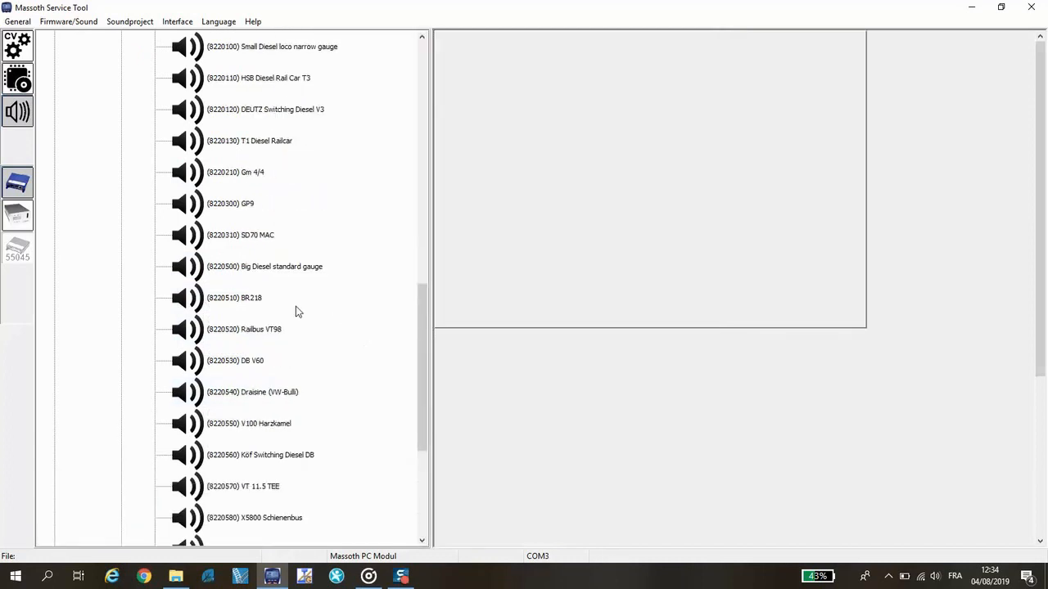
{"action": "left_click", "coordinate": [227, 302]}
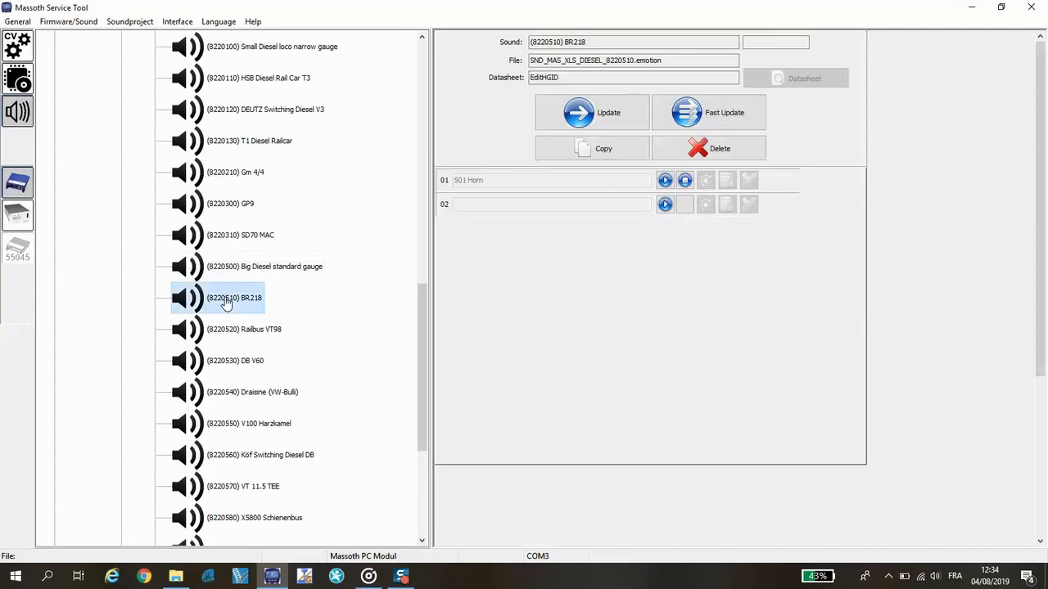
{"action": "left_click", "coordinate": [602, 149]}
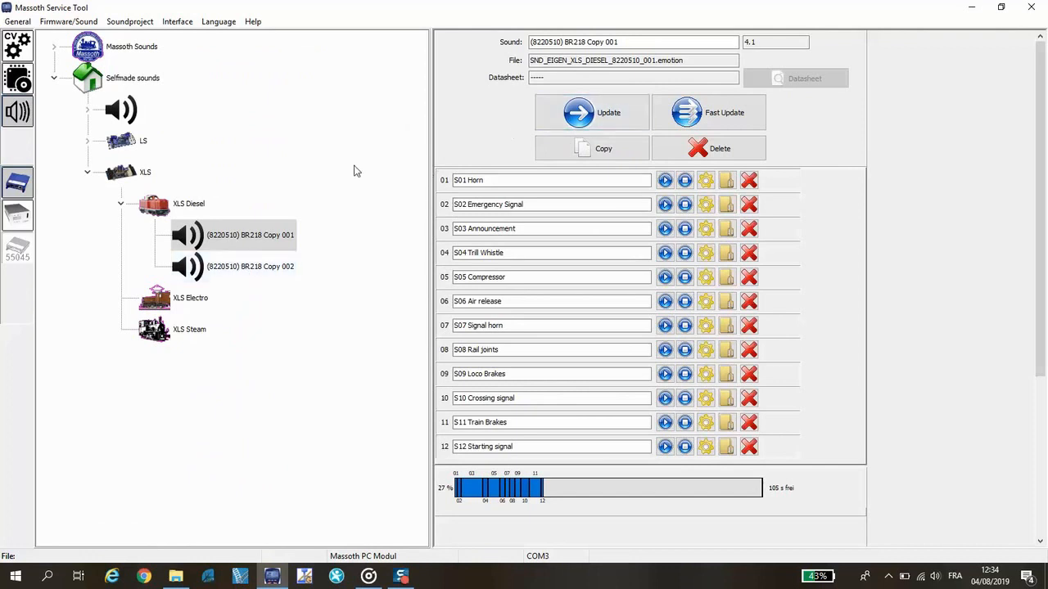
Play the S01 Horn, S02 Emergency Signal and S03 Announcement sounds of the copied BR218 project.
{"action": "left_click", "coordinate": [664, 182]}
{"action": "left_click", "coordinate": [666, 206]}
{"action": "left_click", "coordinate": [665, 233]}
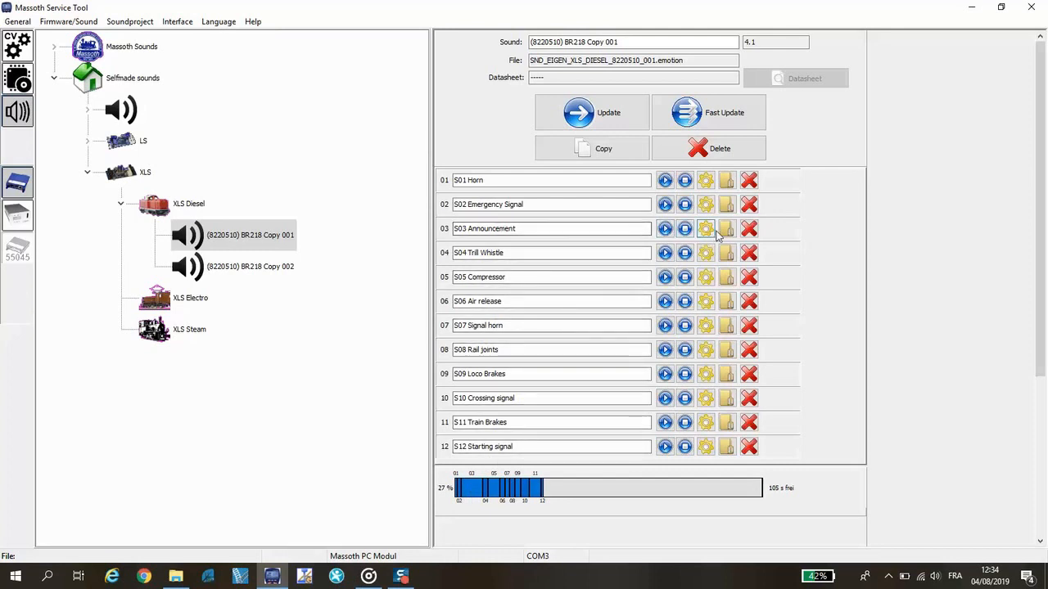
Switch to Groove Musique, play the Jingle SNCF avant 2005 track and close the player.
{"action": "left_click", "coordinate": [369, 578]}
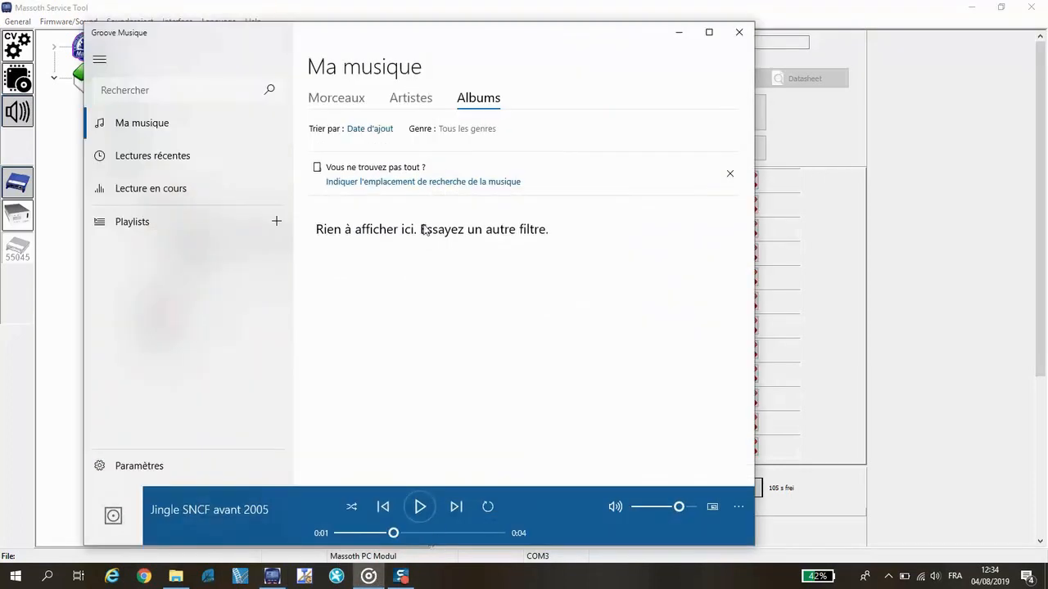
{"action": "left_click", "coordinate": [420, 507]}
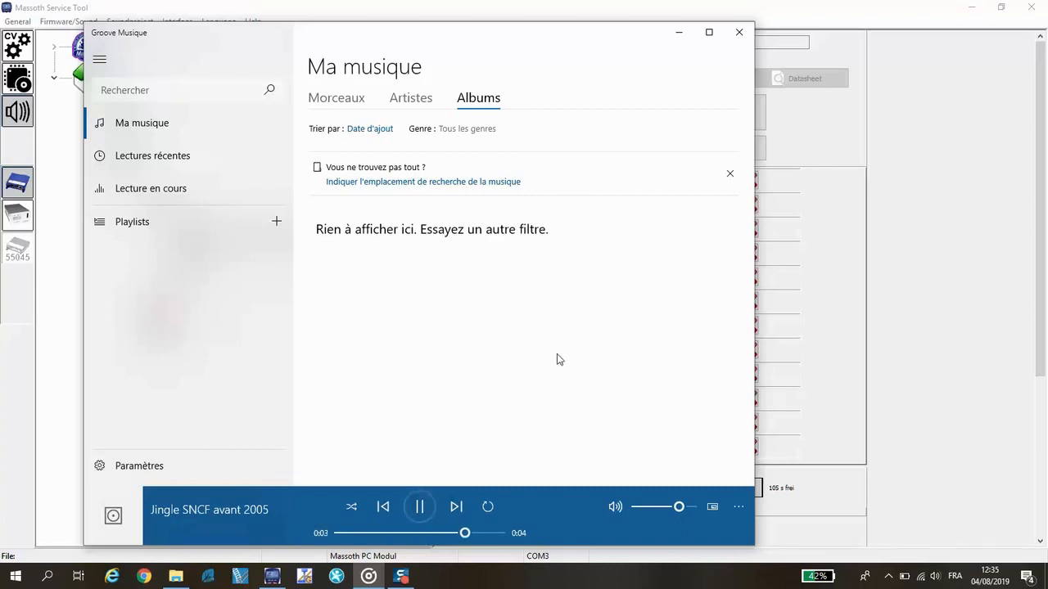
{"action": "left_click", "coordinate": [738, 32]}
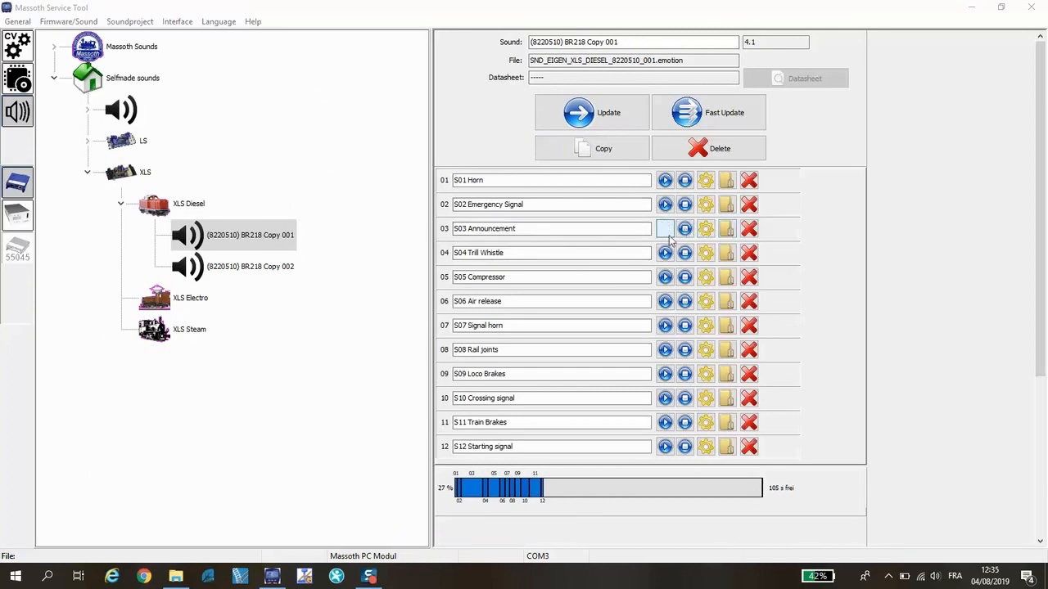
Replay the S03 Announcement and load Jingle SNCF avant 2005.wav from Data (D:) into slot 03.
{"action": "left_click", "coordinate": [665, 230]}
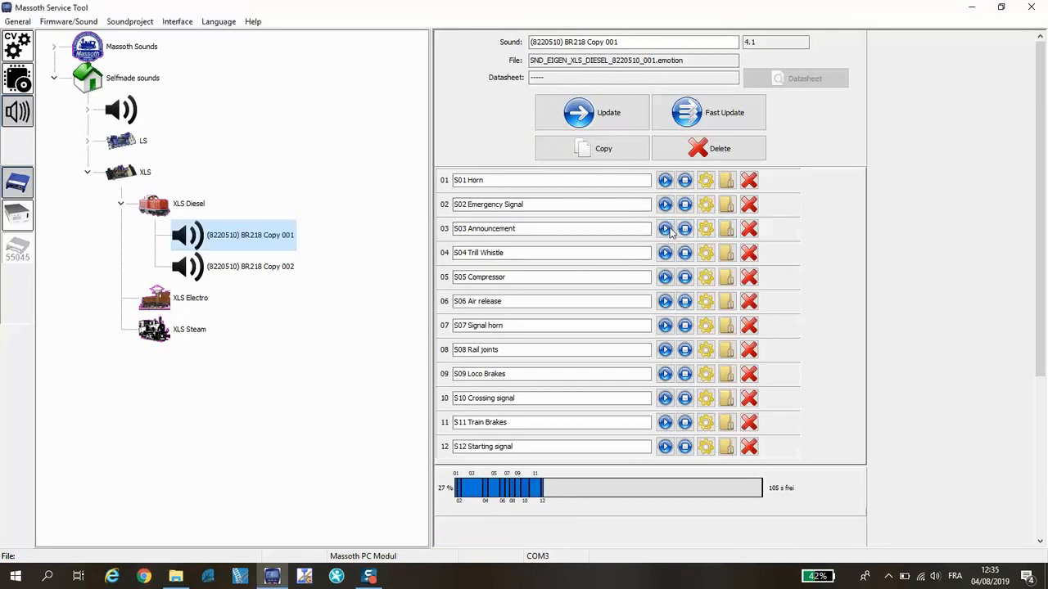
{"action": "left_click", "coordinate": [727, 229]}
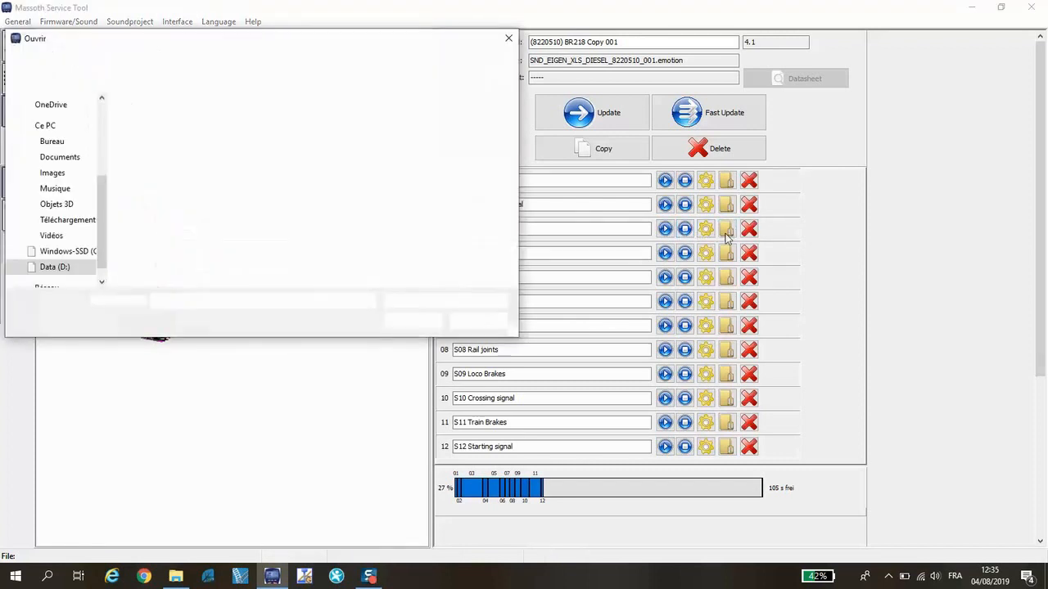
{"action": "left_click", "coordinate": [56, 268]}
{"action": "left_click", "coordinate": [178, 216]}
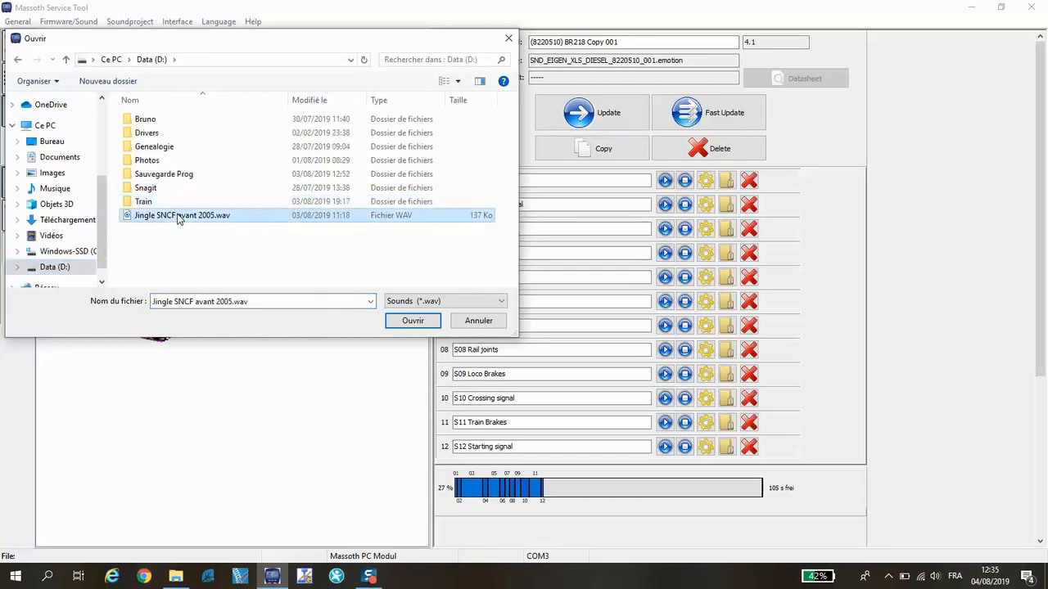
{"action": "left_click", "coordinate": [412, 320]}
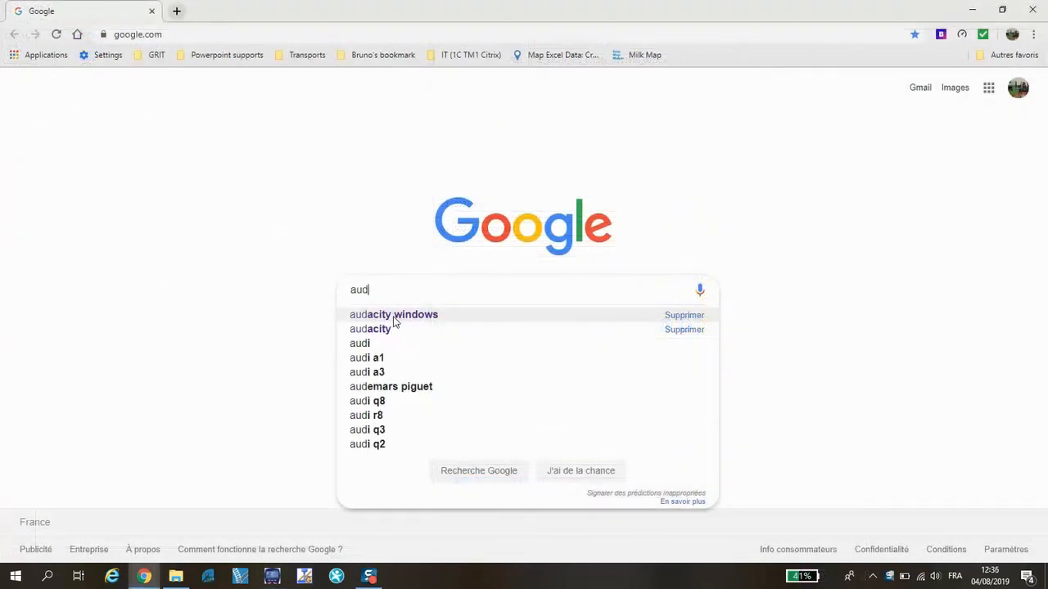
In Google Chrome, search for "audacity windows" and go through Audacity.fr to the official Audacity for Windows download page.
{"action": "left_click", "coordinate": [393, 319]}
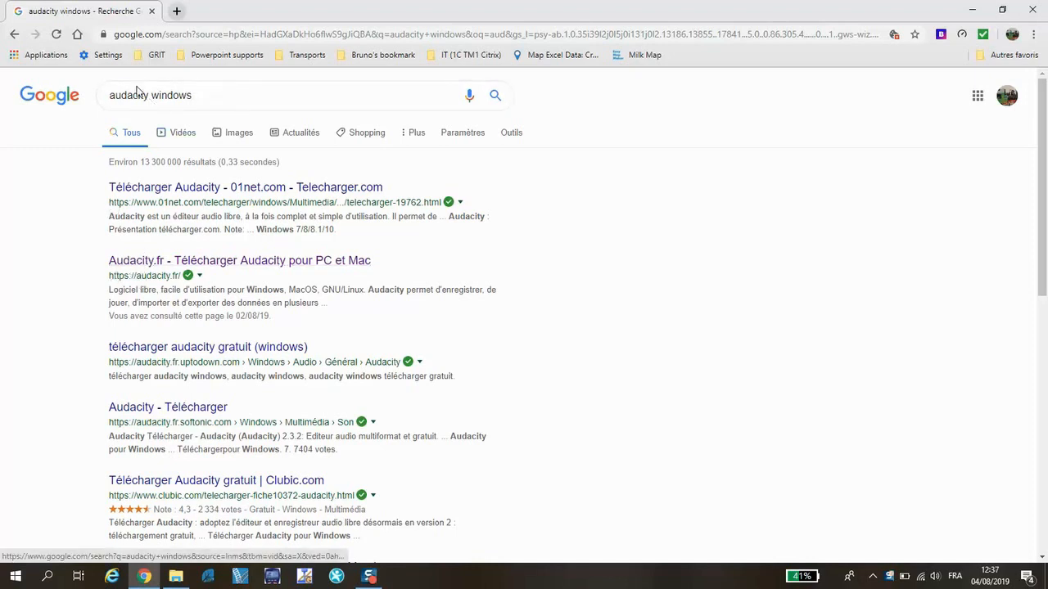
{"action": "left_click", "coordinate": [153, 262]}
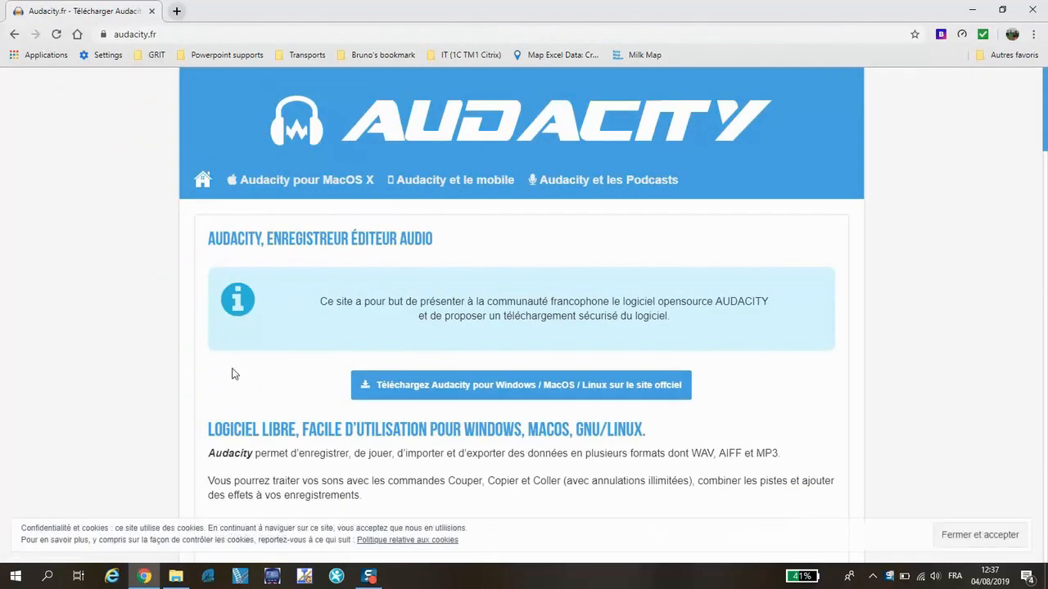
{"action": "left_click", "coordinate": [439, 388]}
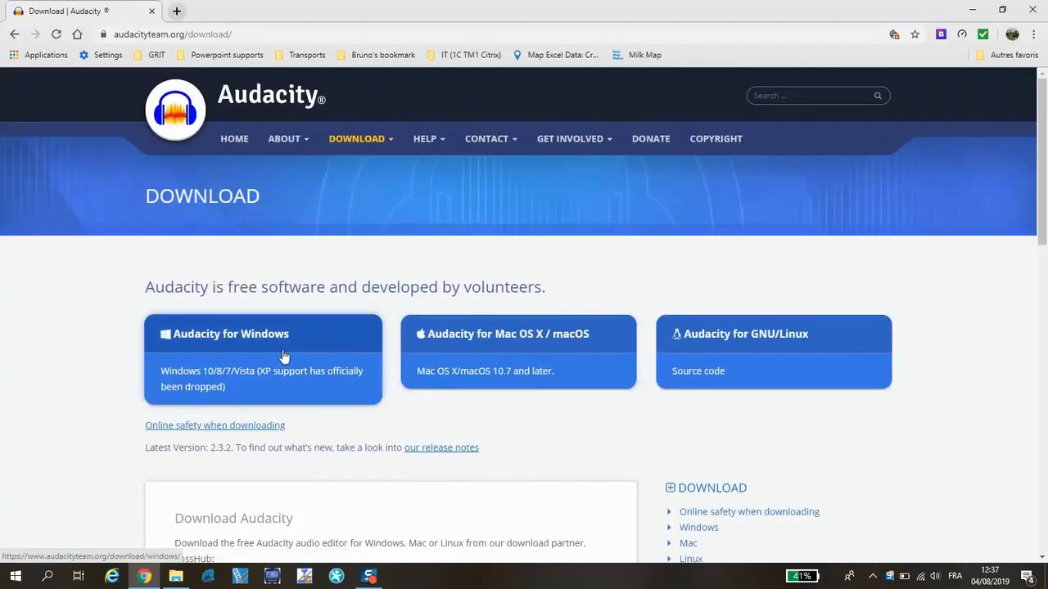
{"action": "left_click", "coordinate": [244, 337]}
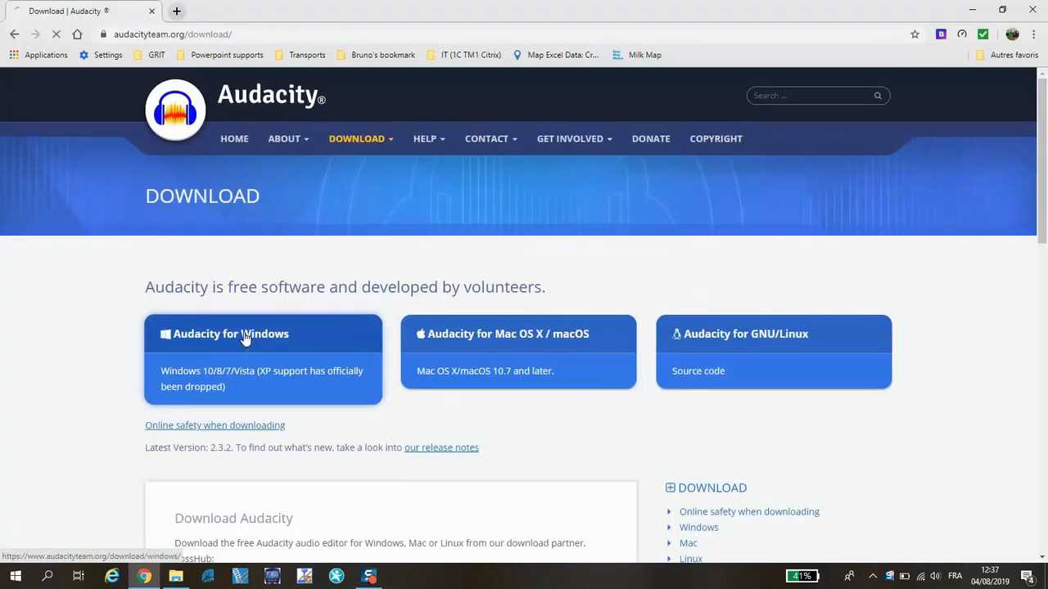
Follow the Audacity 2.3.2 installer link to FossHub, highlight the installer's file size and download the Audacity Windows Installer.
{"action": "scroll", "coordinate": [334, 397], "scroll_direction": "down", "scroll_amount": 3}
{"action": "scroll", "coordinate": [334, 397], "scroll_direction": "down", "scroll_amount": 1}
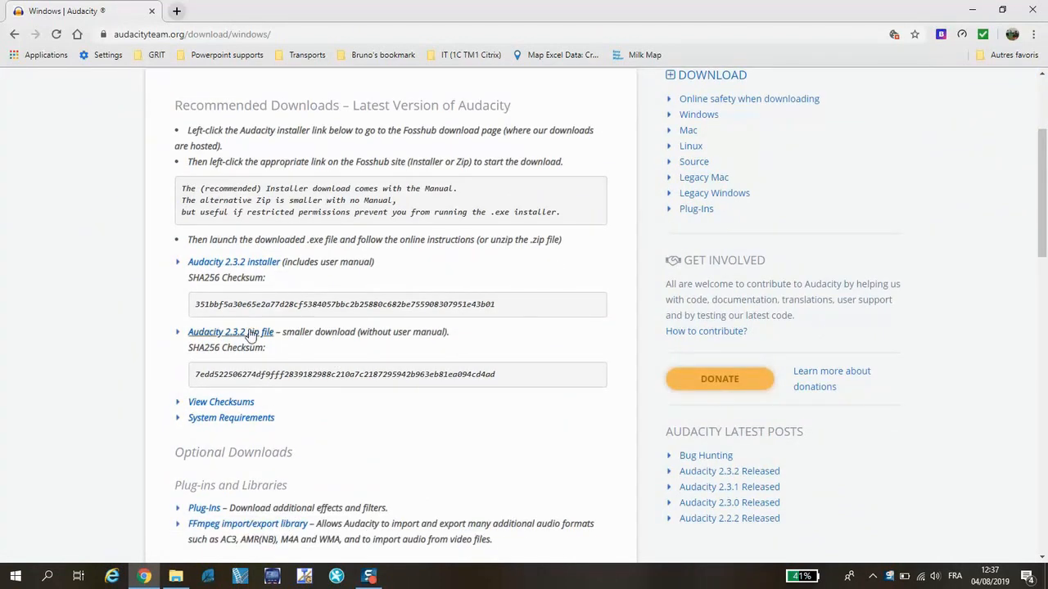
{"action": "left_click", "coordinate": [235, 263]}
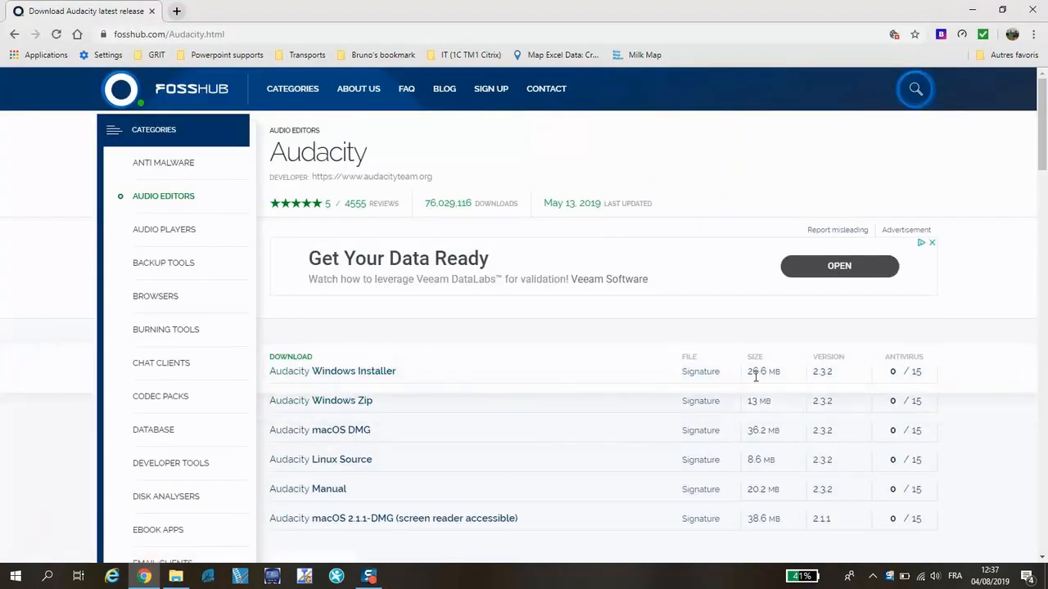
{"action": "left_click_drag", "start_coordinate": [747, 374], "coordinate": [778, 372]}
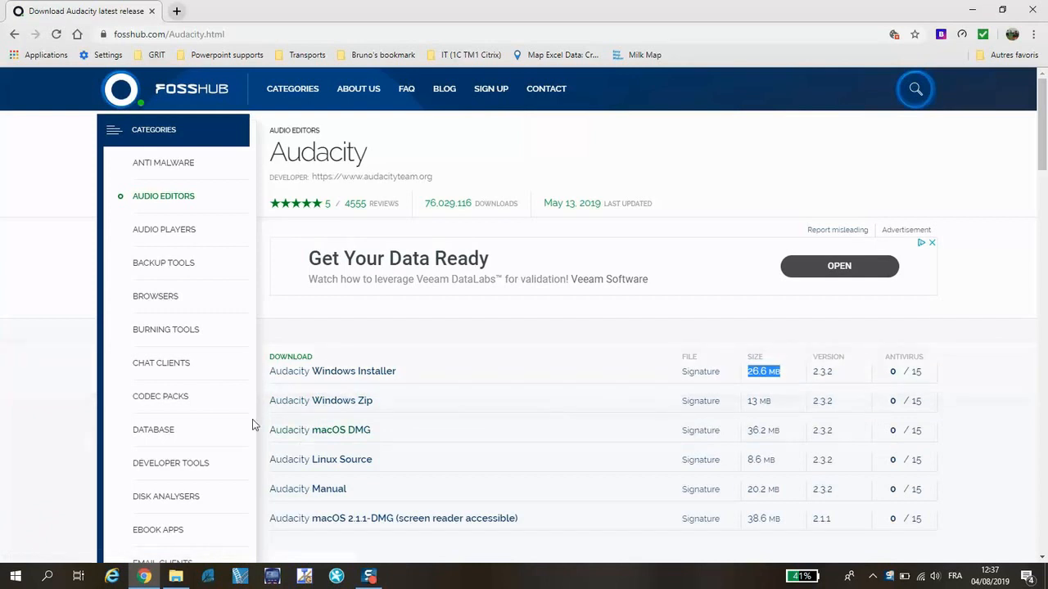
{"action": "left_click", "coordinate": [318, 374]}
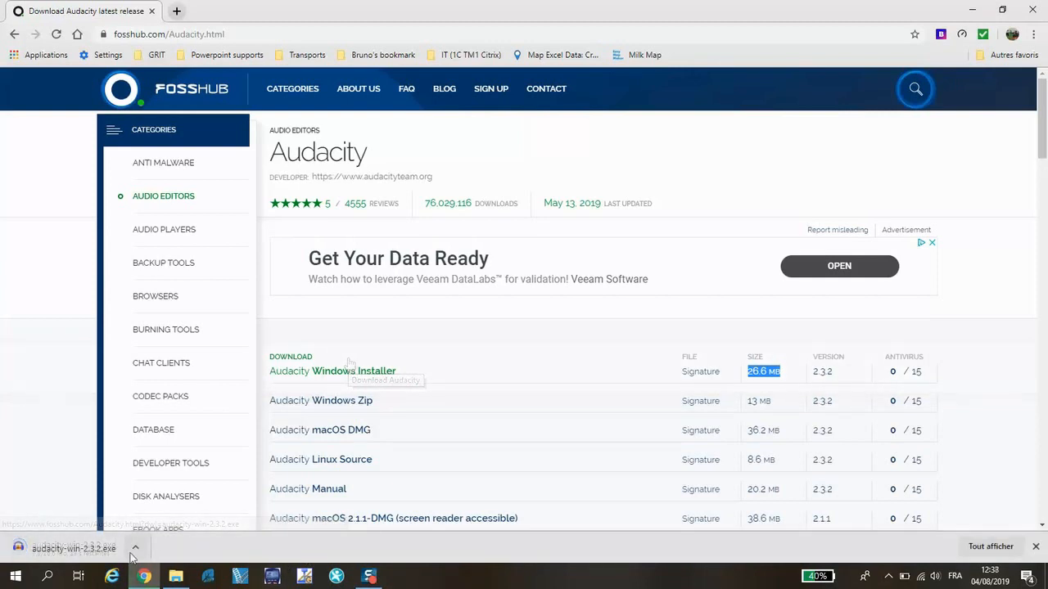
Run audacity-win-2.3.2.exe with Français as the setup language and accept installing into the existing C:\Program Files (x86)\Audacity folder.
{"action": "left_click", "coordinate": [96, 558]}
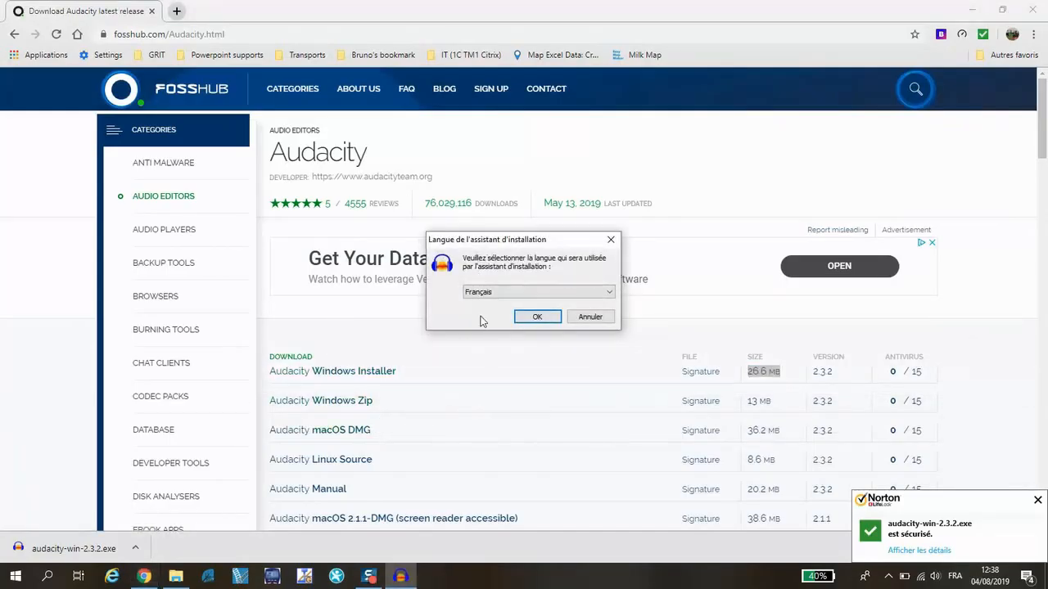
{"action": "left_click", "coordinate": [538, 318]}
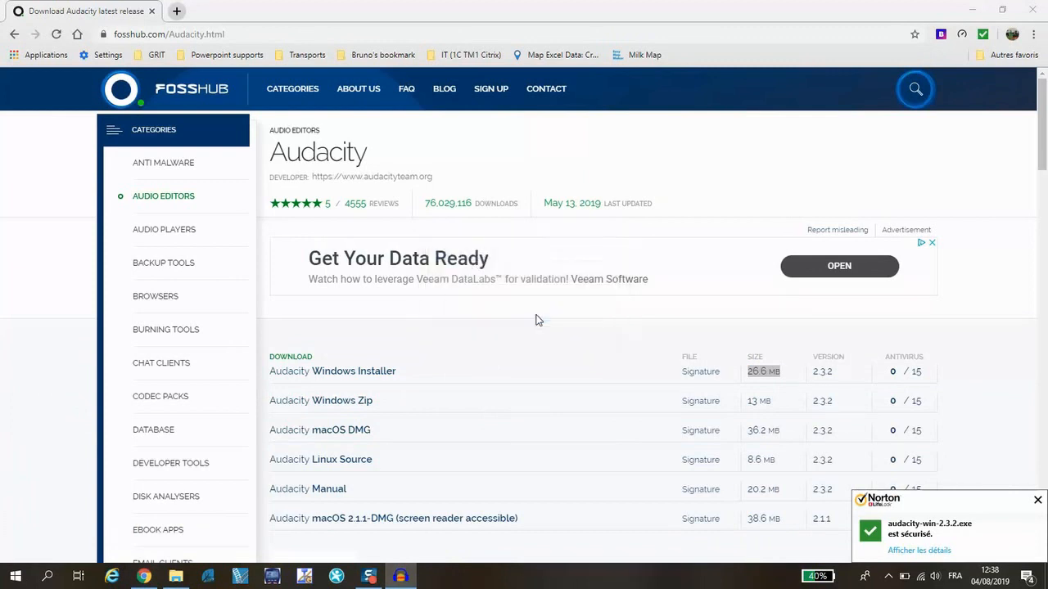
{"action": "left_click", "coordinate": [586, 393]}
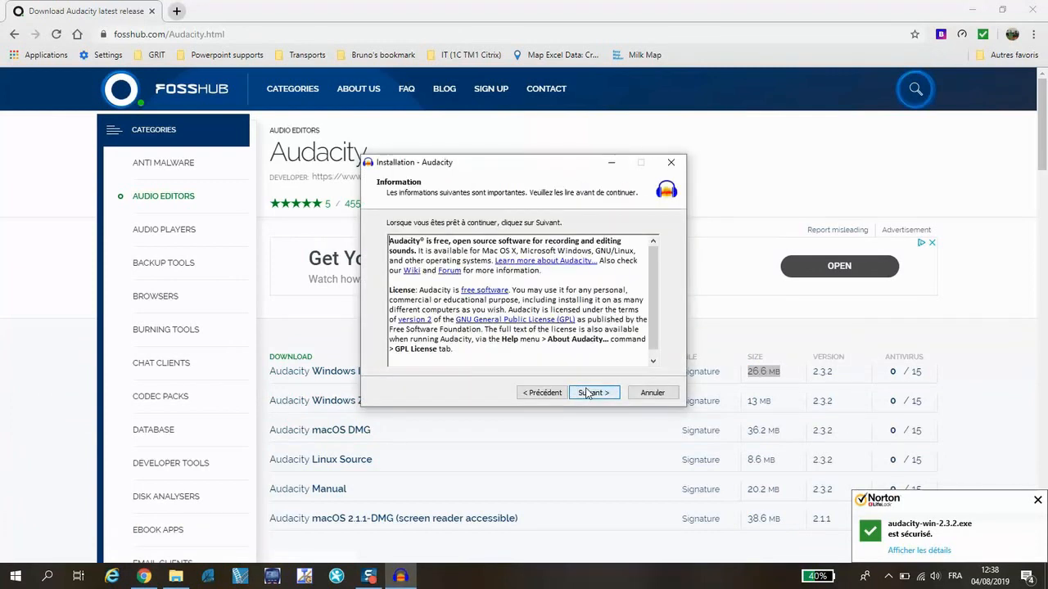
{"action": "left_click", "coordinate": [590, 392]}
{"action": "left_click", "coordinate": [589, 393]}
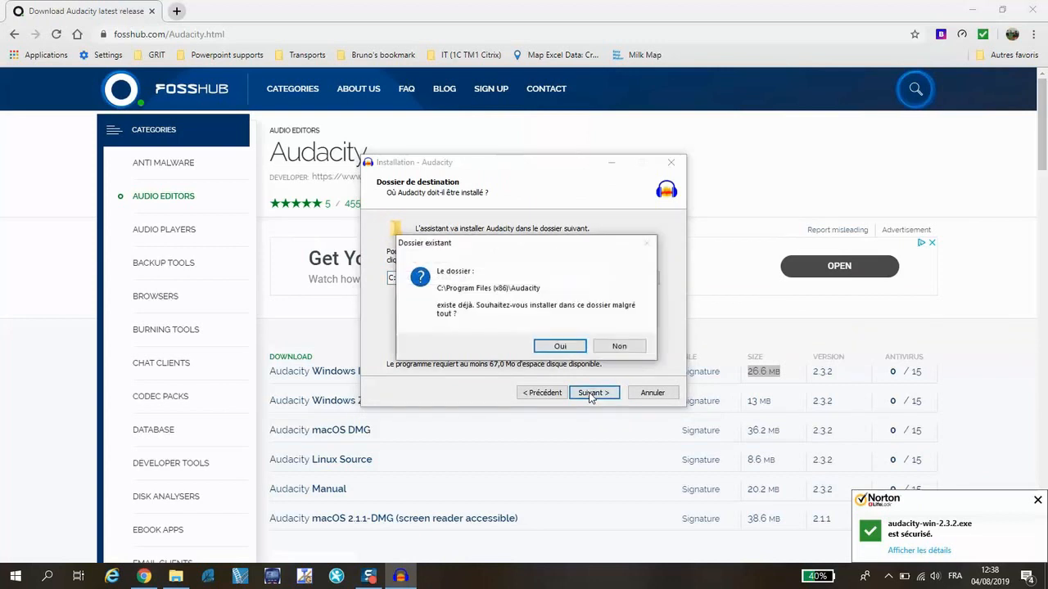
{"action": "left_click", "coordinate": [562, 347]}
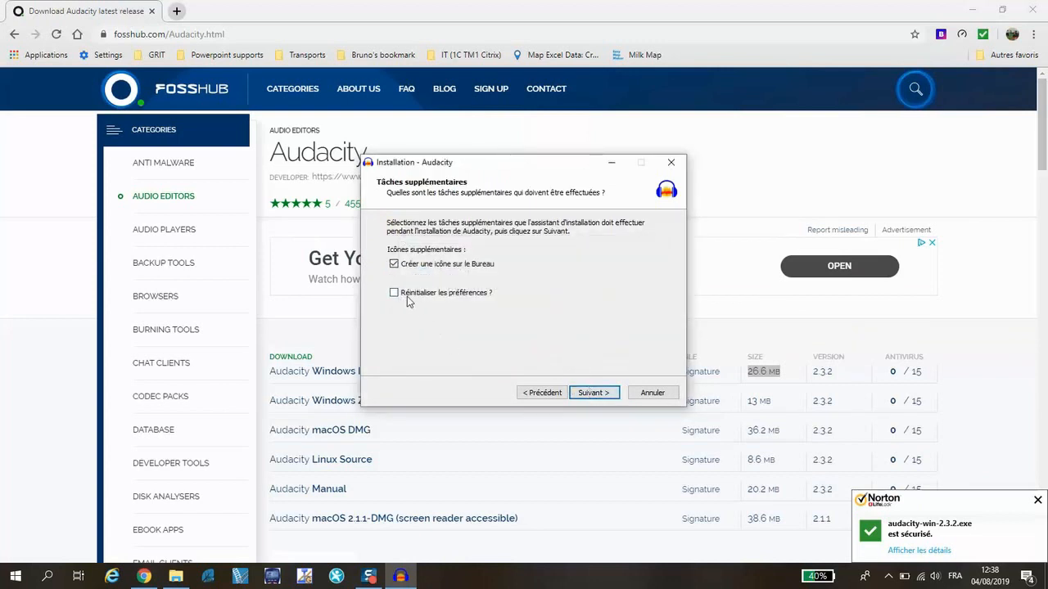
Complete the installation with a desktop icon and launch Audacity, closing the browser and the welcome window.
{"action": "left_click", "coordinate": [586, 394]}
{"action": "left_click", "coordinate": [586, 394]}
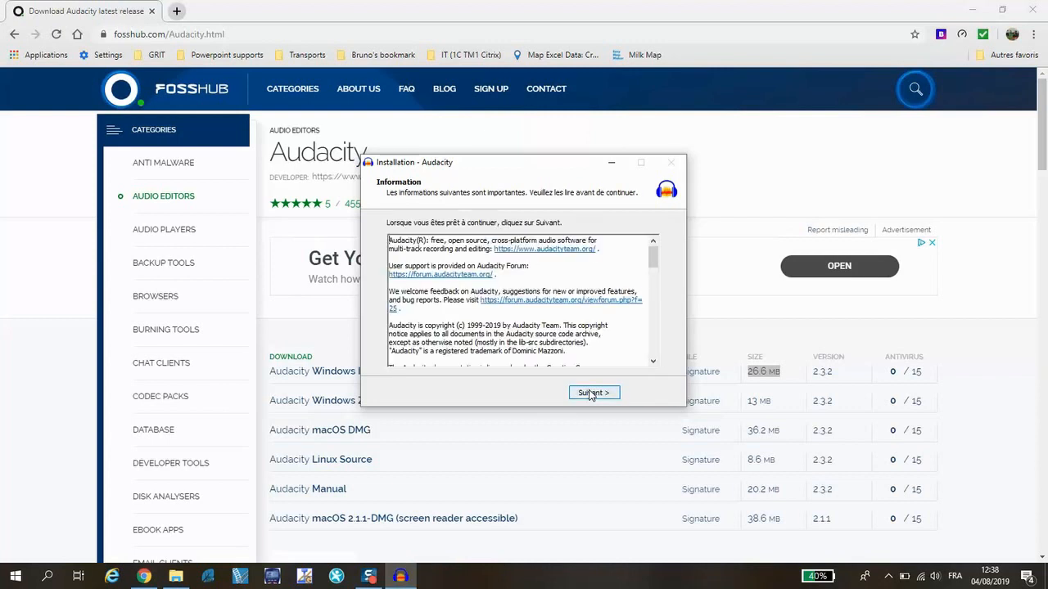
{"action": "left_click", "coordinate": [586, 397]}
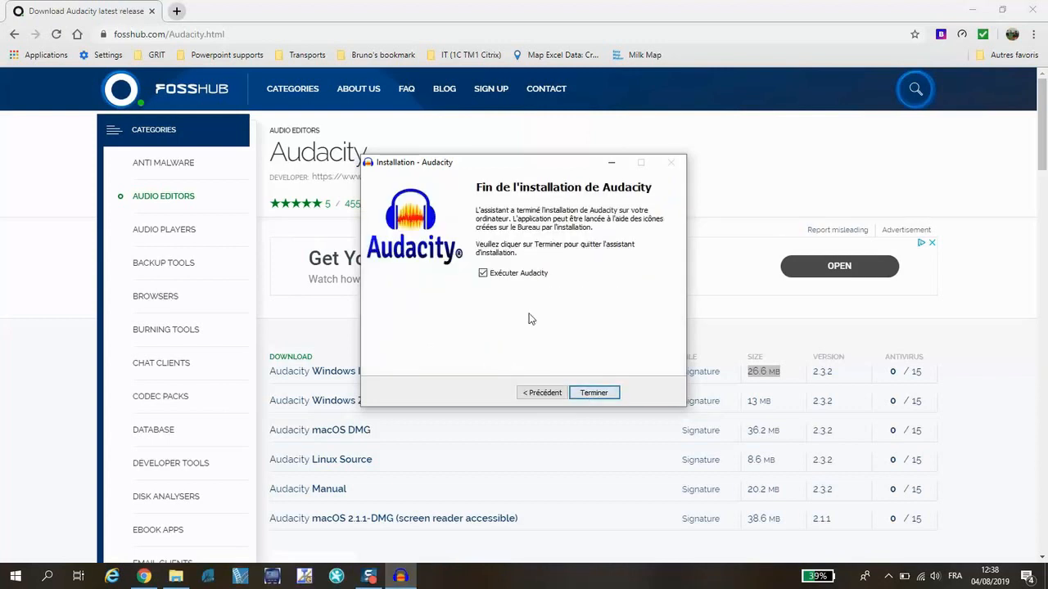
{"action": "left_click", "coordinate": [588, 394]}
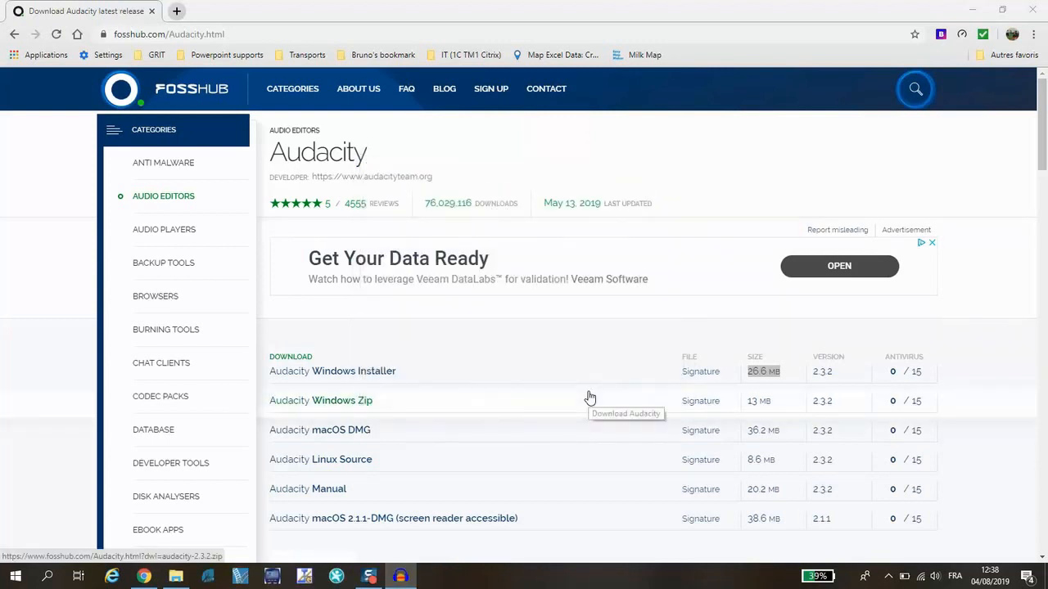
{"action": "left_click", "coordinate": [1038, 10]}
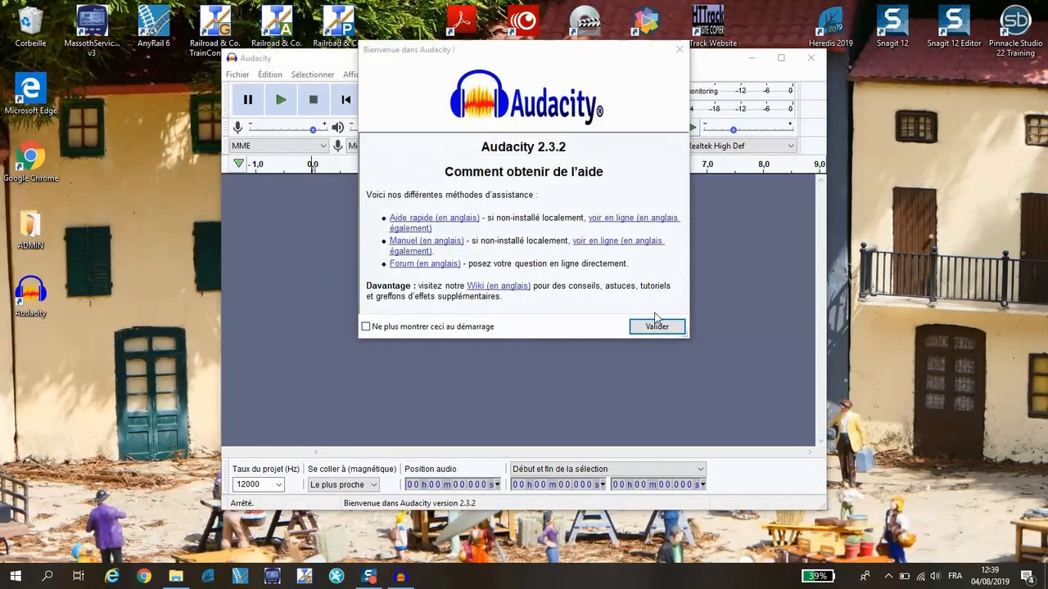
{"action": "left_click", "coordinate": [655, 326]}
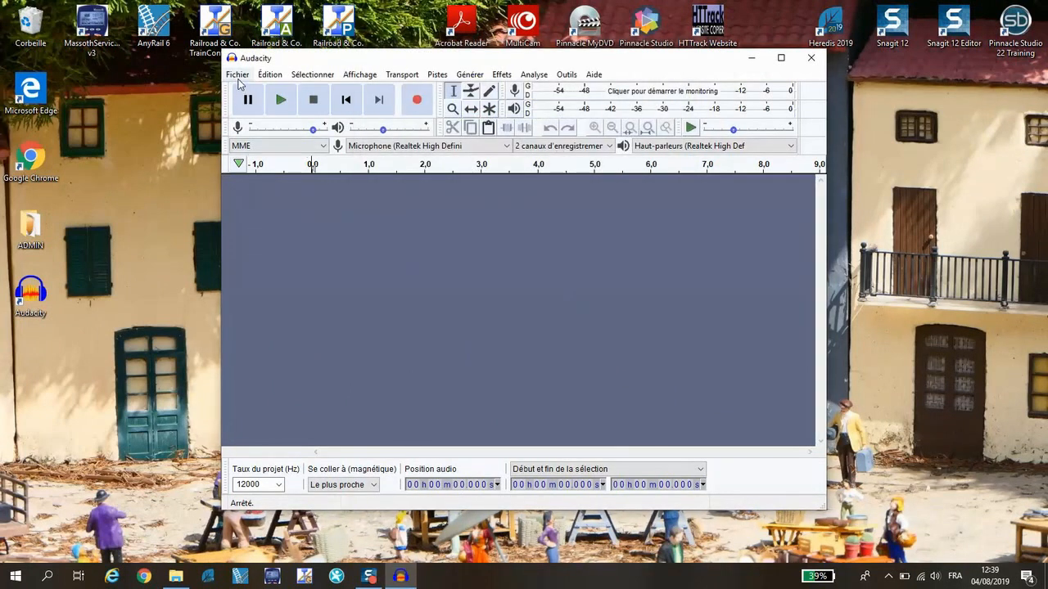
Open the Jingle SNCF avant 2005 audio file from the Sounds folder, importing it as a copy before editing.
{"action": "left_click", "coordinate": [238, 74]}
{"action": "left_click", "coordinate": [260, 103]}
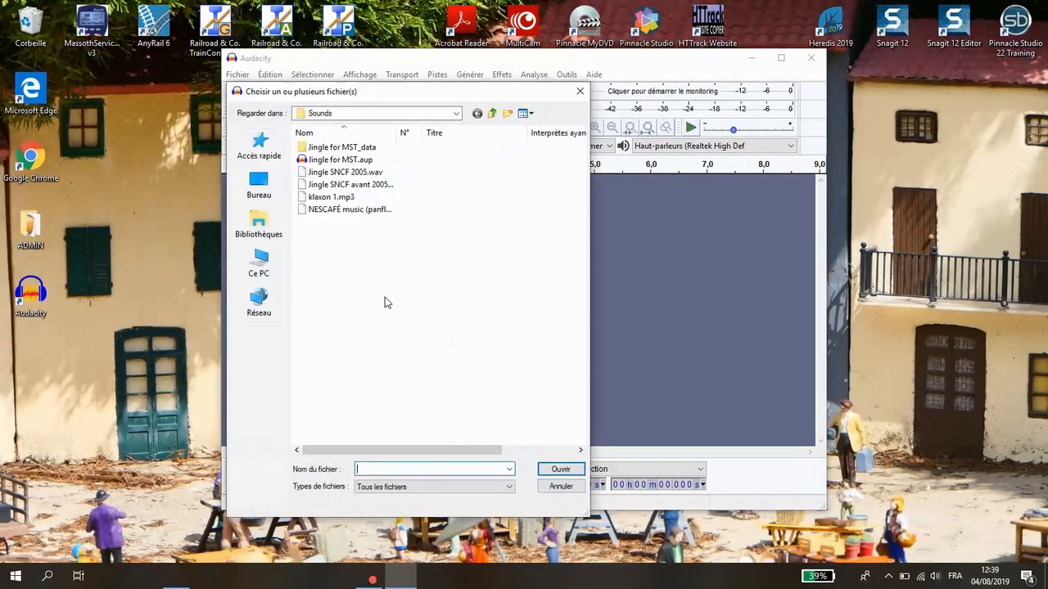
{"action": "left_click", "coordinate": [385, 185]}
{"action": "left_click", "coordinate": [560, 468]}
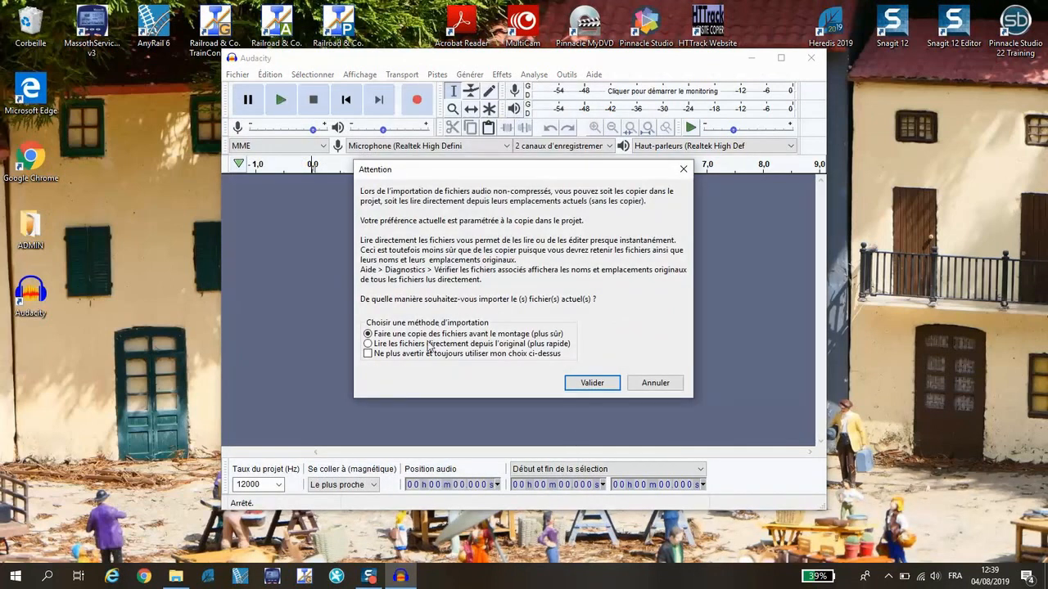
{"action": "left_click", "coordinate": [591, 384]}
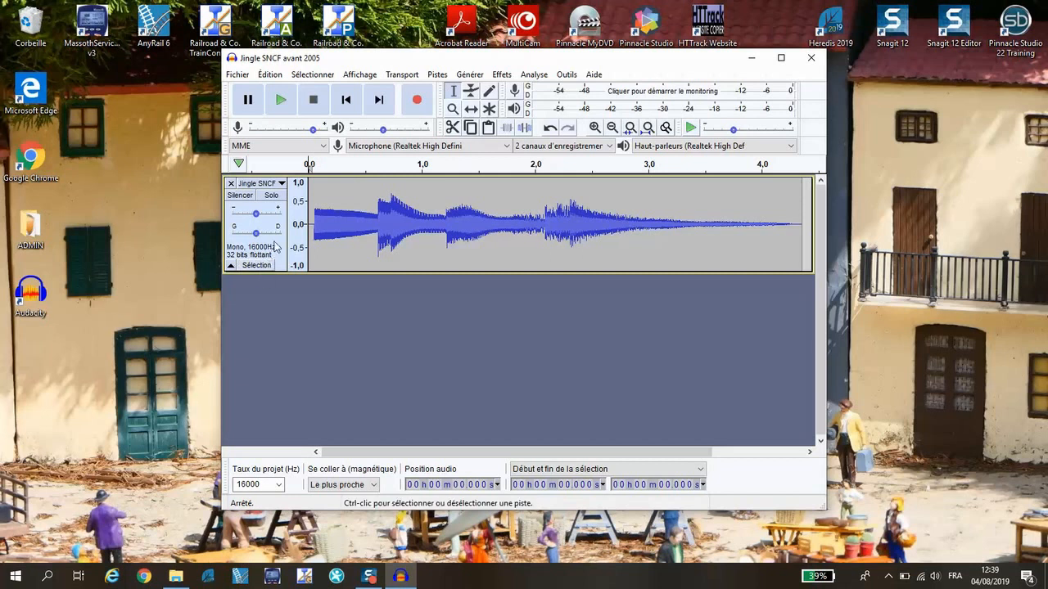
Resample the jingle track to 12000 Hz and set the project rate to 12000 Hz as well.
{"action": "left_click", "coordinate": [278, 486]}
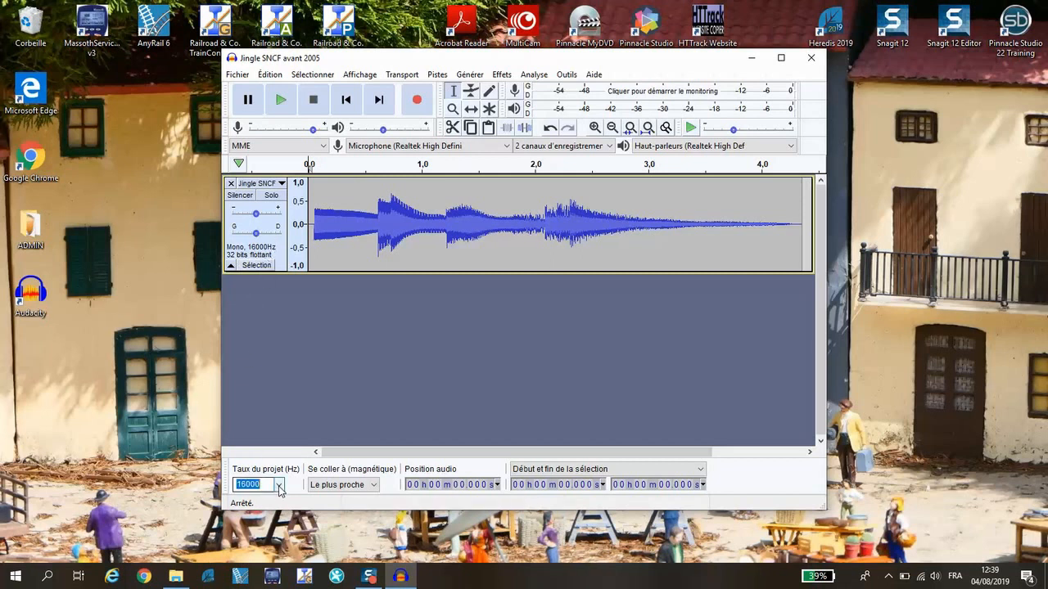
{"action": "left_click", "coordinate": [325, 352]}
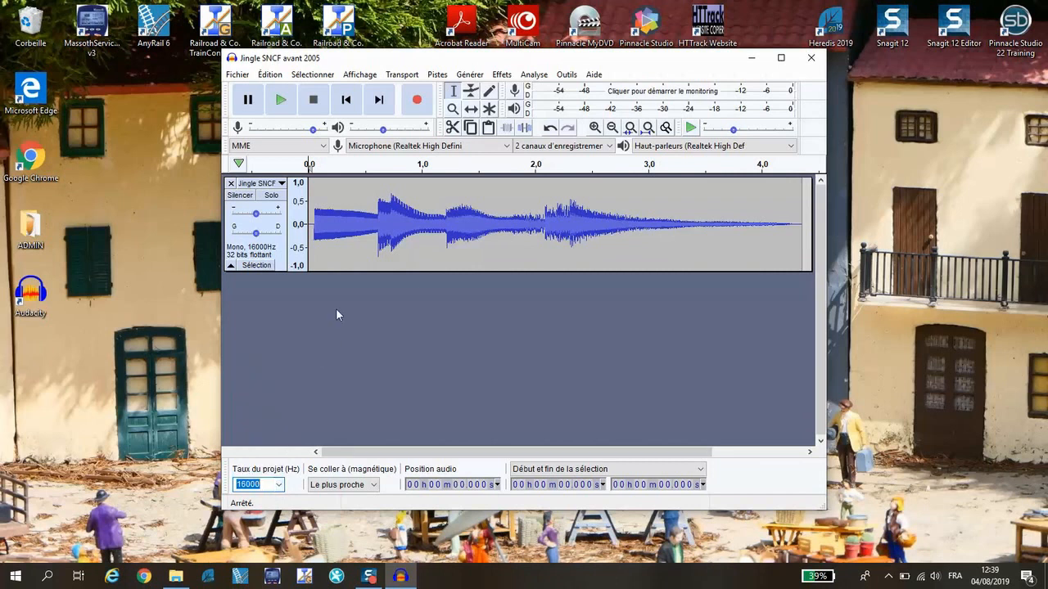
{"action": "left_click", "coordinate": [502, 75]}
{"action": "mouse_move", "coordinate": [464, 80]}
{"action": "mouse_move", "coordinate": [509, 76]}
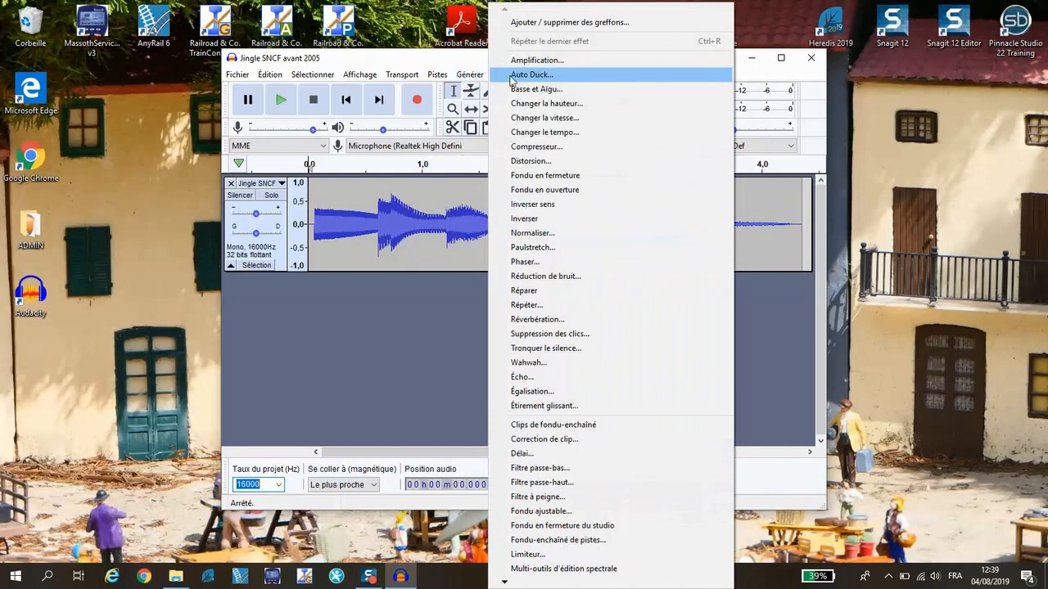
{"action": "mouse_move", "coordinate": [427, 81]}
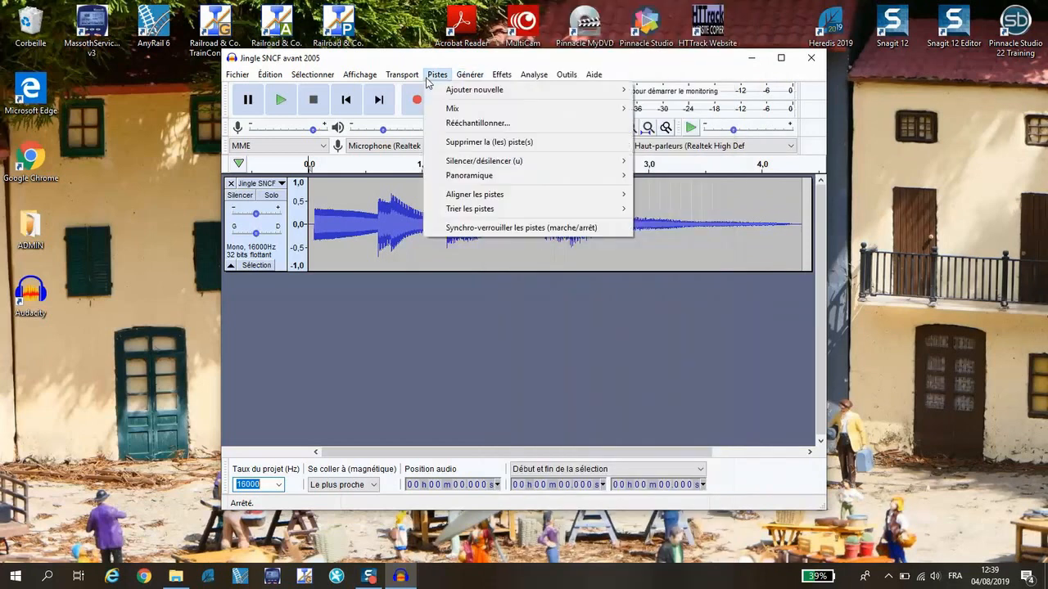
{"action": "left_click", "coordinate": [463, 125]}
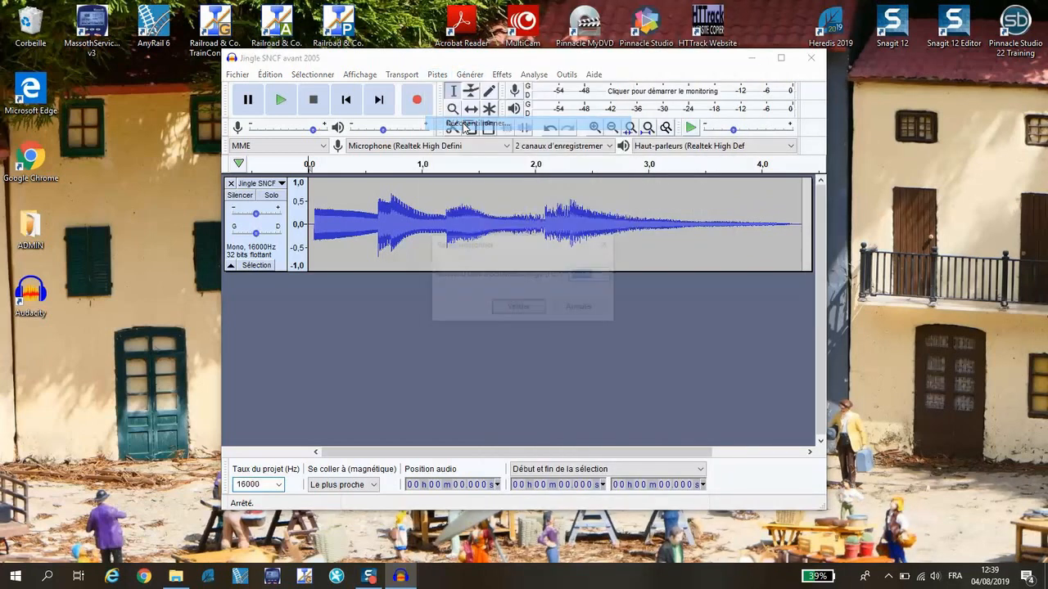
{"action": "type", "text": "12000"}
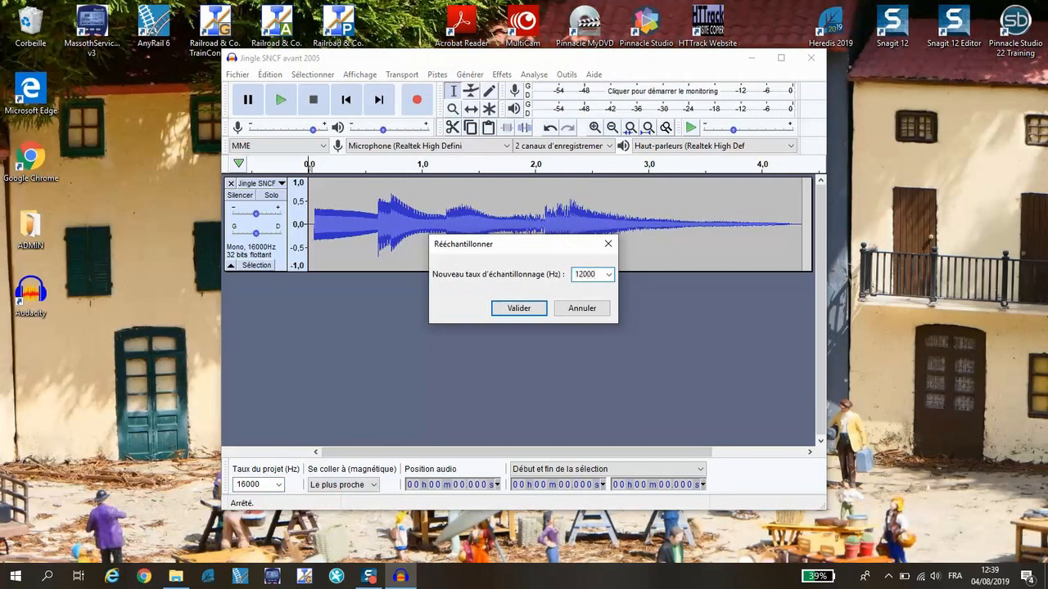
{"action": "left_click", "coordinate": [524, 308]}
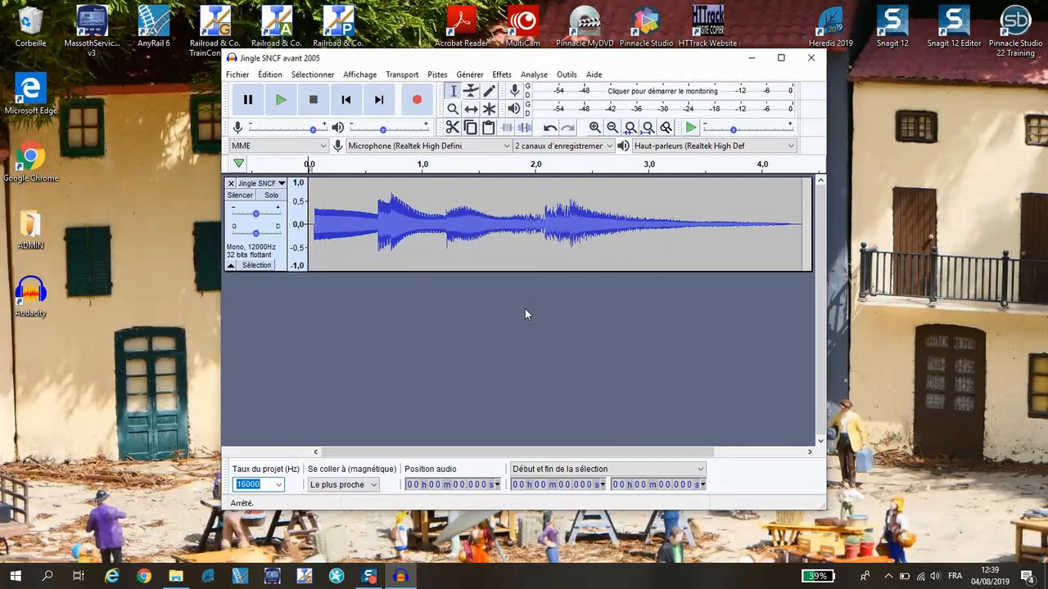
{"action": "type", "text": "12"}
{"action": "left_click", "coordinate": [309, 375]}
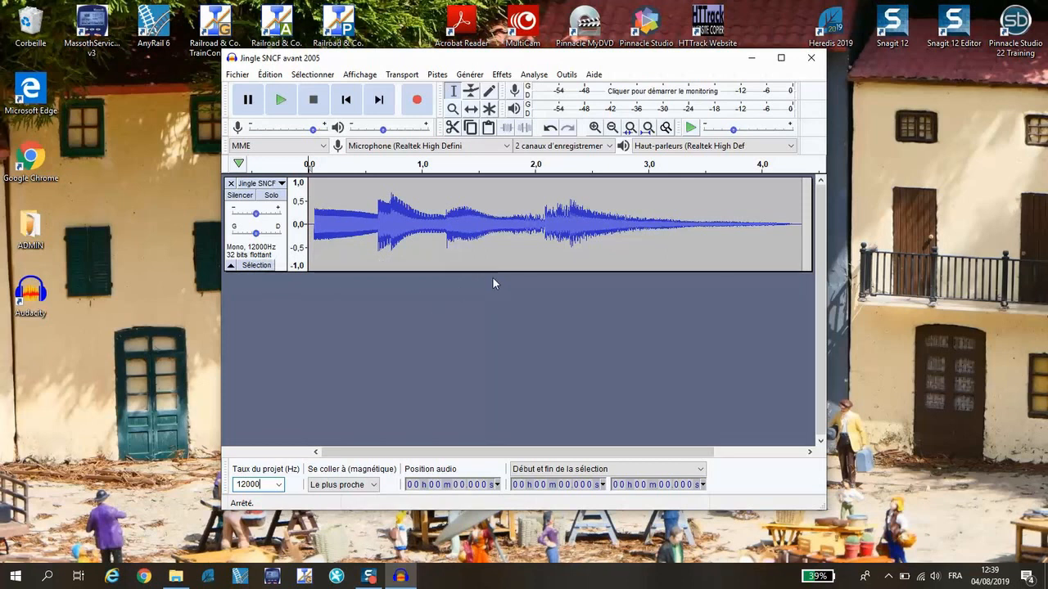
Select the whole jingle waveform from 0 to 4.420 s and play it back.
{"action": "left_click", "coordinate": [237, 76]}
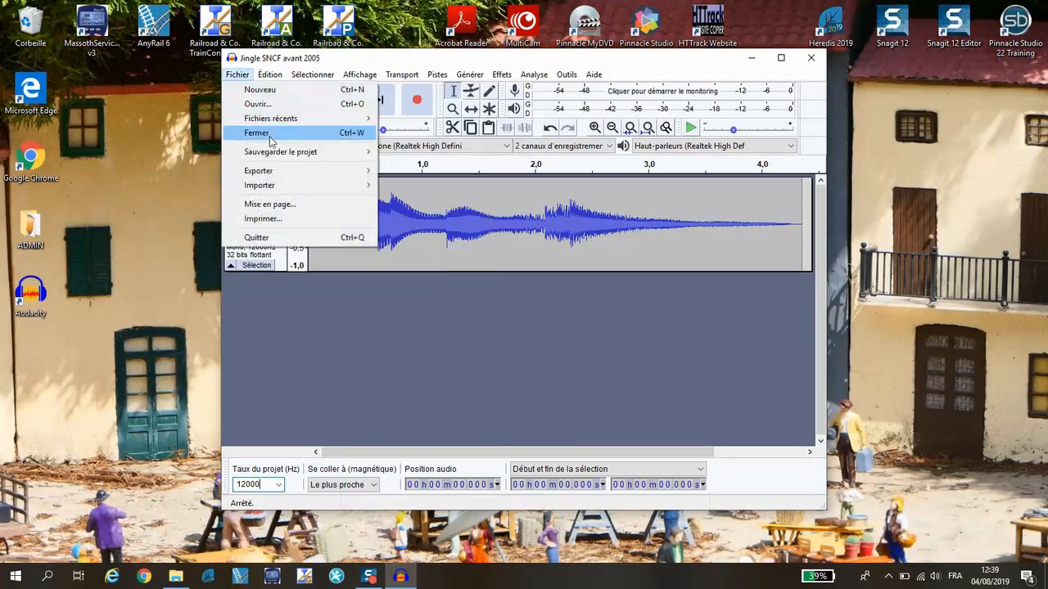
{"action": "mouse_move", "coordinate": [303, 167]}
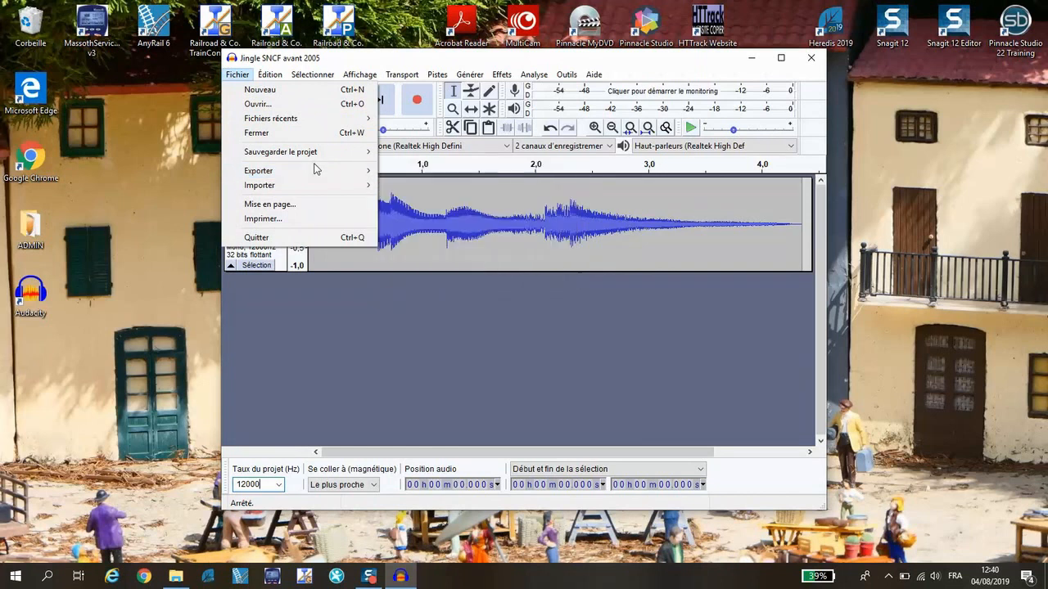
{"action": "left_click", "coordinate": [568, 211]}
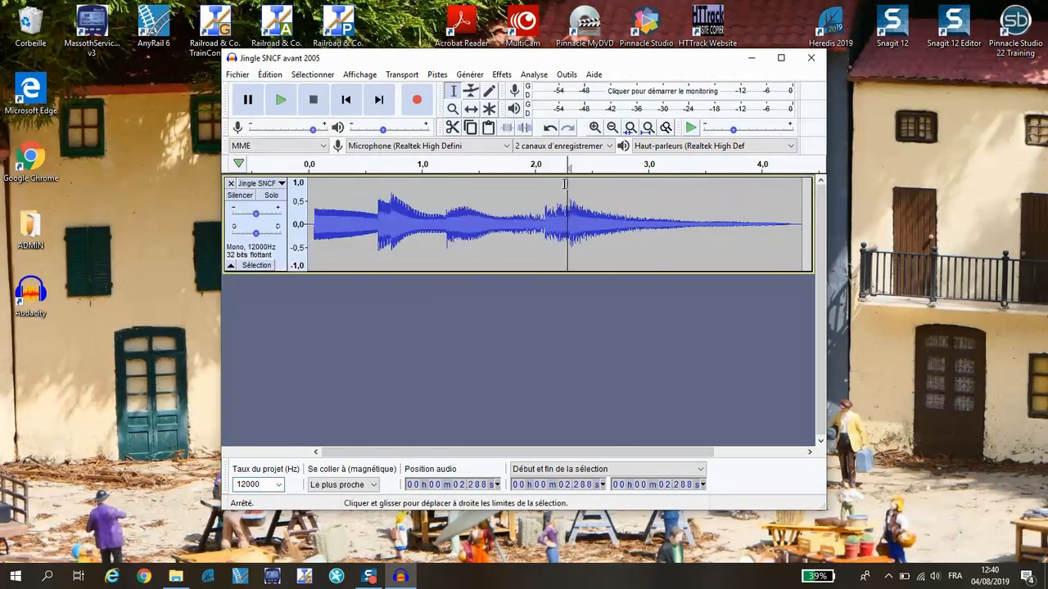
{"action": "left_click_drag", "start_coordinate": [556, 187], "coordinate": [310, 195]}
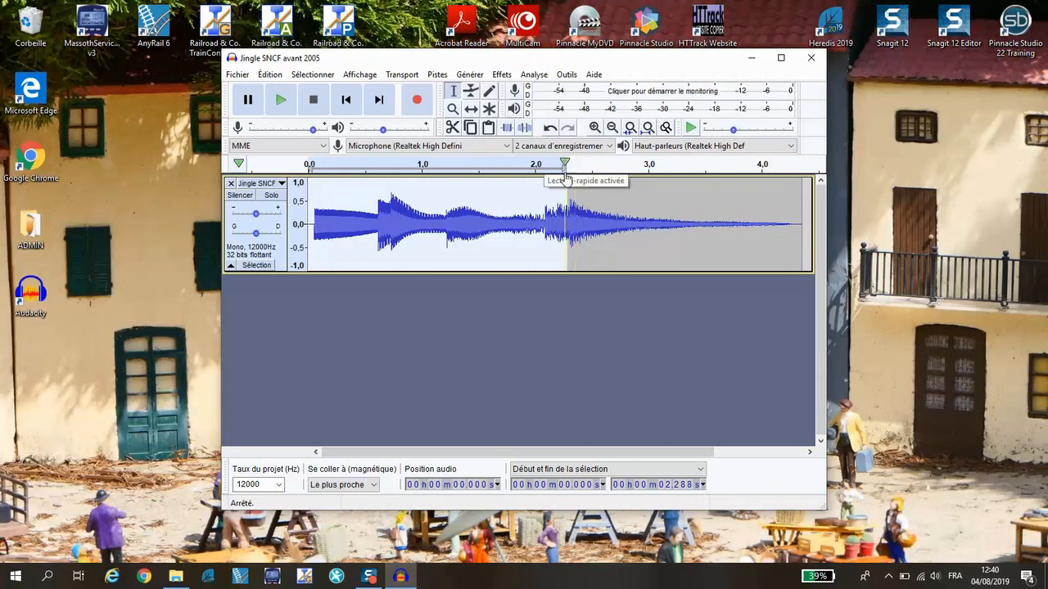
{"action": "left_click_drag", "start_coordinate": [567, 193], "coordinate": [619, 197]}
{"action": "left_click_drag", "start_coordinate": [767, 185], "coordinate": [807, 202]}
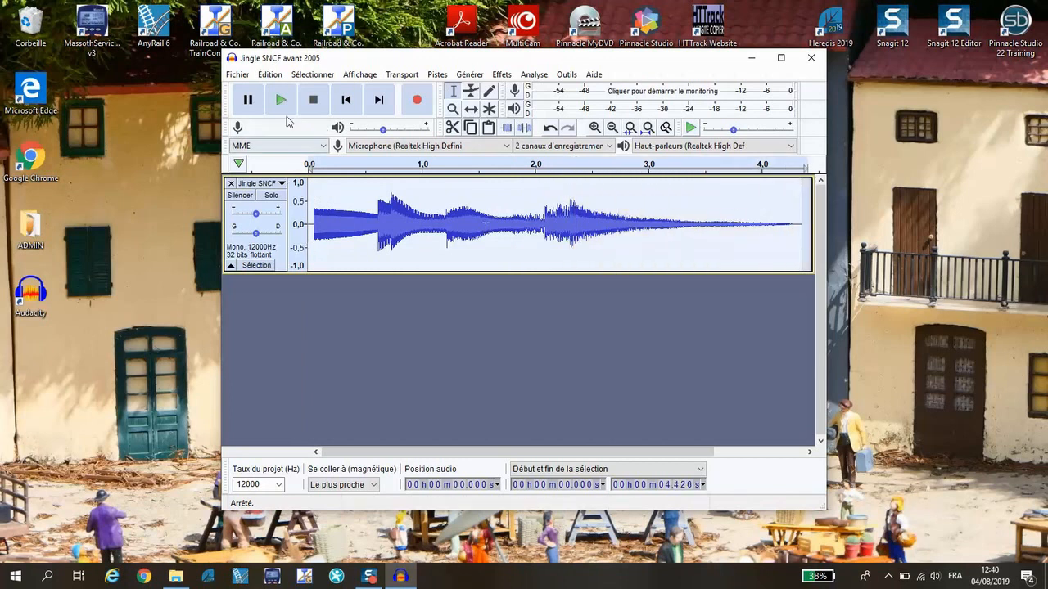
{"action": "left_click", "coordinate": [280, 100]}
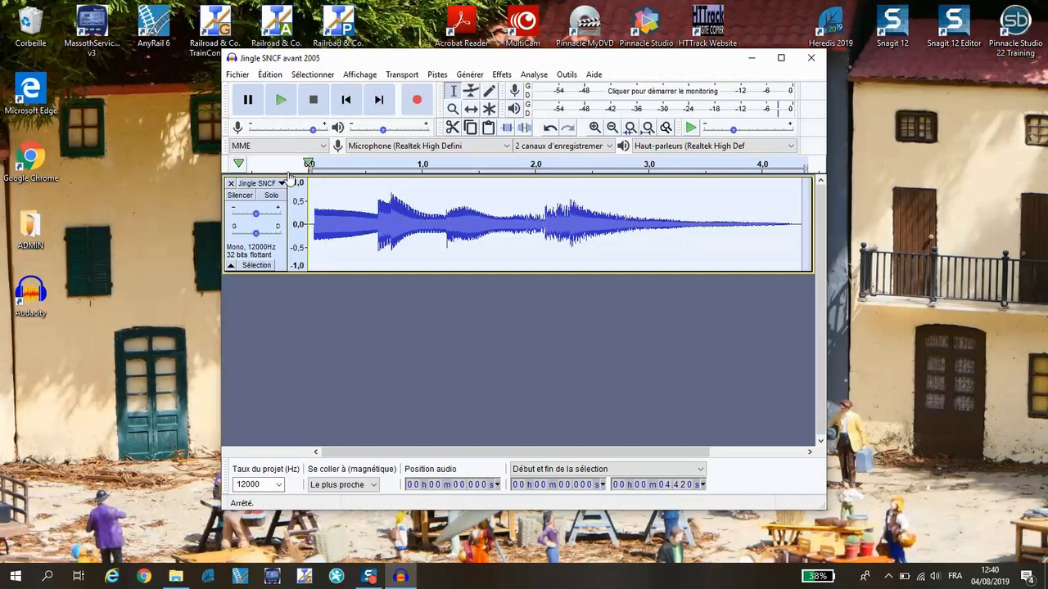
Export the selected audio to Data (D:) as Jingle 12K.wav in WAV (Microsoft), Unsigned 8-bit PCM format, accepting empty metadata tags.
{"action": "left_click", "coordinate": [237, 74]}
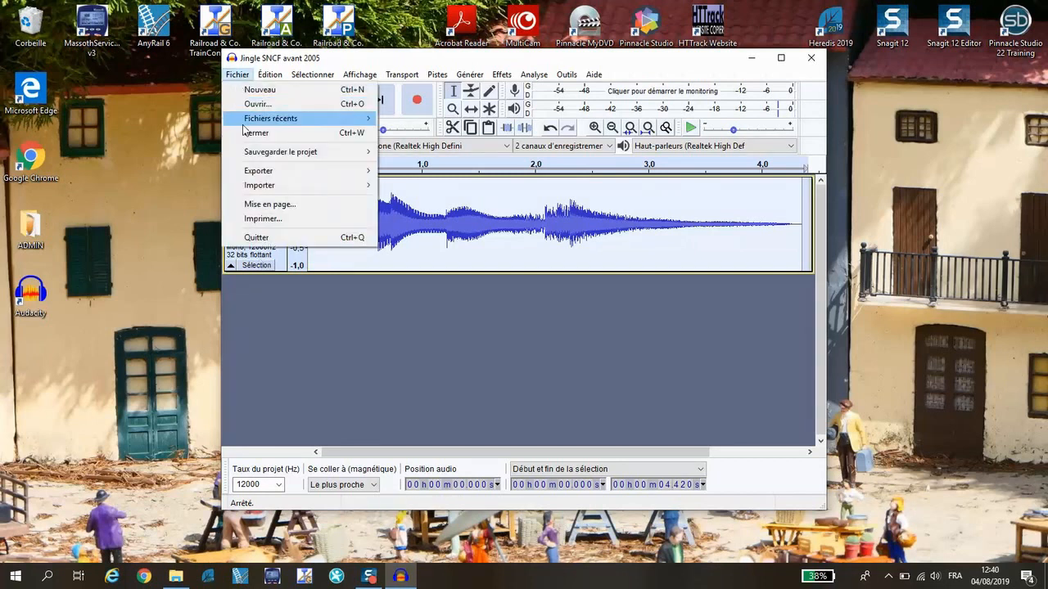
{"action": "mouse_move", "coordinate": [264, 171]}
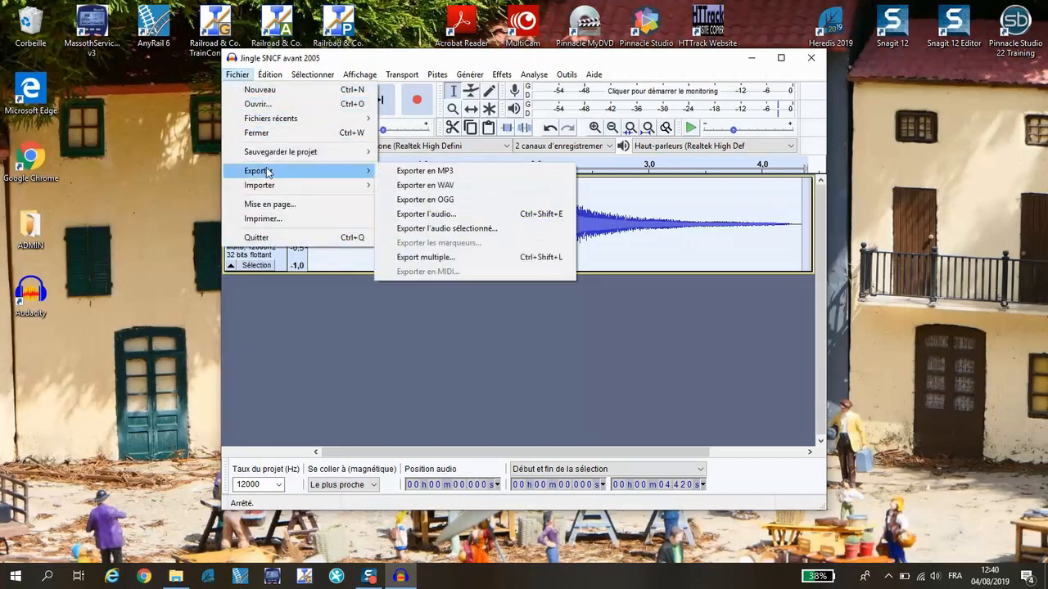
{"action": "left_click", "coordinate": [442, 229]}
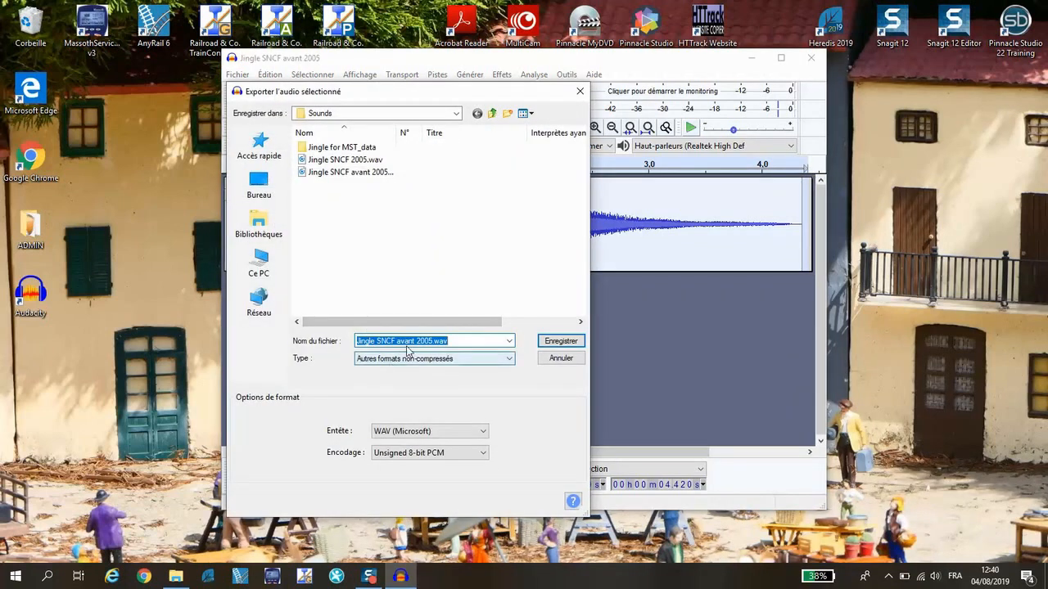
{"action": "left_click", "coordinate": [450, 113]}
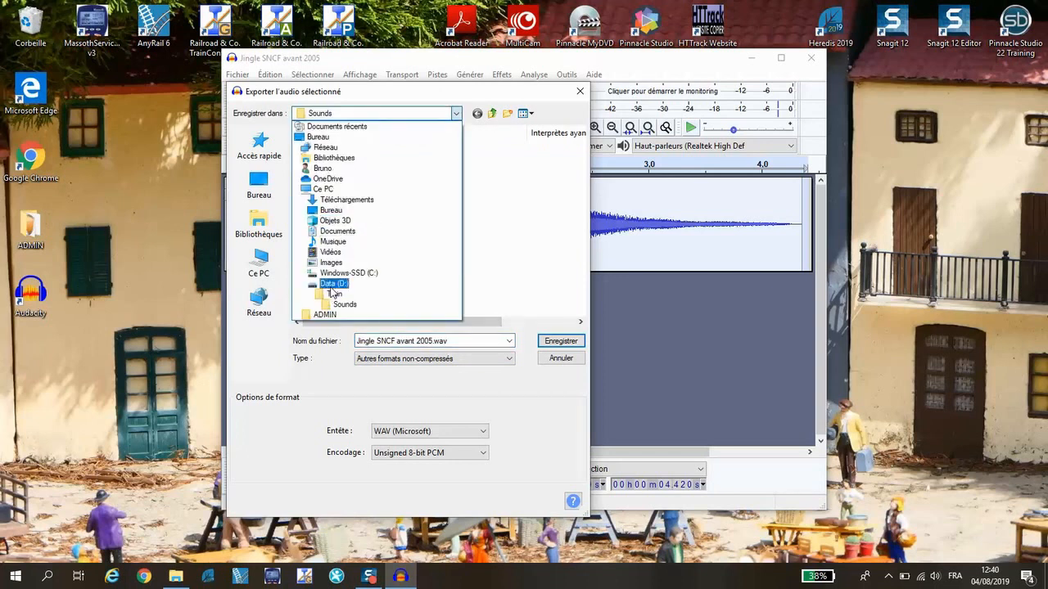
{"action": "left_click", "coordinate": [330, 285]}
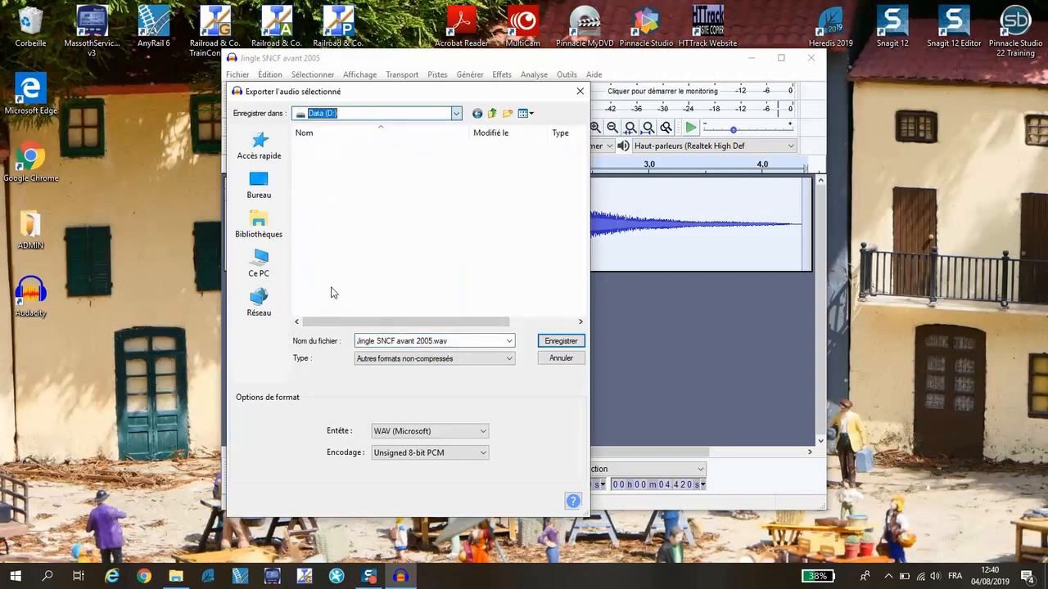
{"action": "left_click", "coordinate": [394, 336]}
{"action": "left_click_drag", "start_coordinate": [431, 341], "coordinate": [379, 347]}
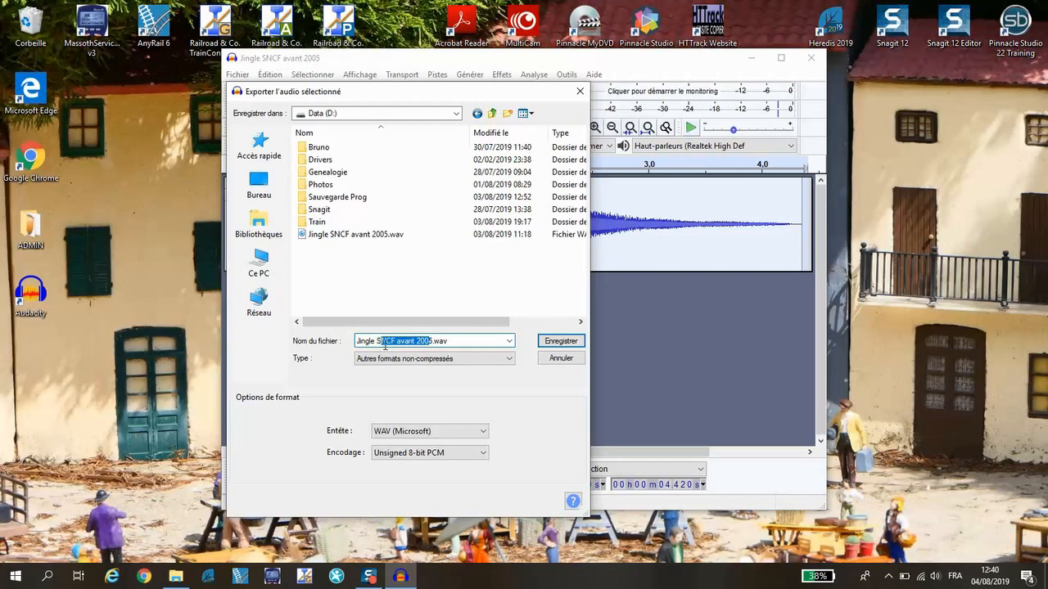
{"action": "key", "text": "Delete"}
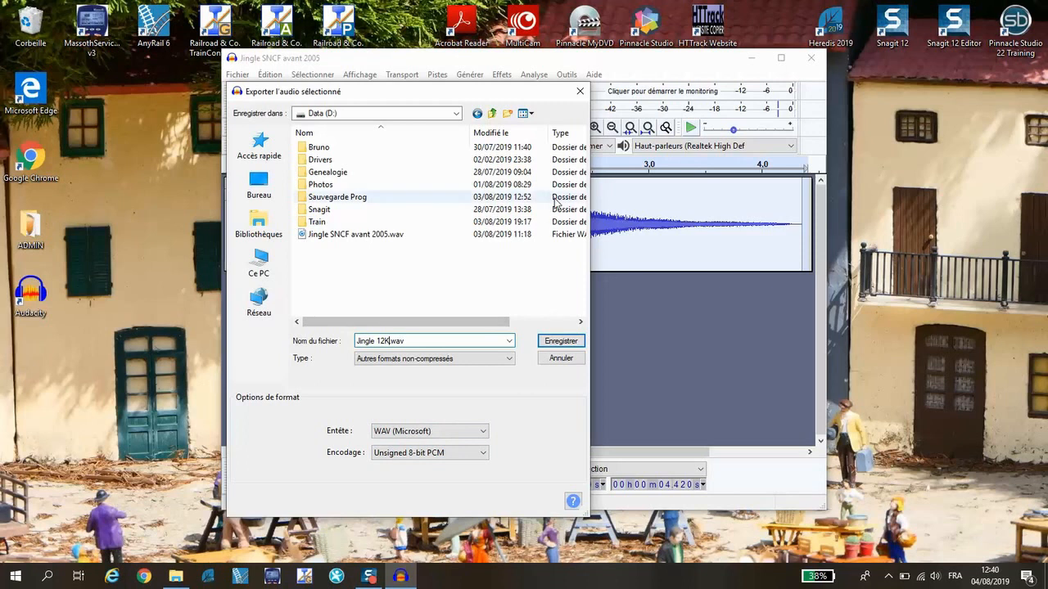
{"action": "left_click", "coordinate": [560, 342]}
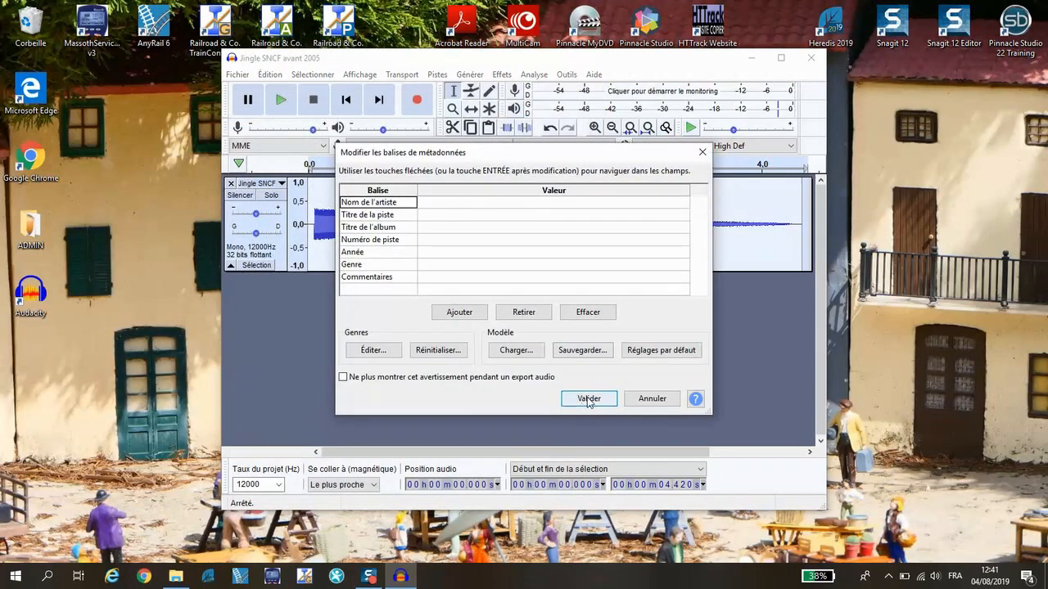
{"action": "left_click", "coordinate": [588, 399]}
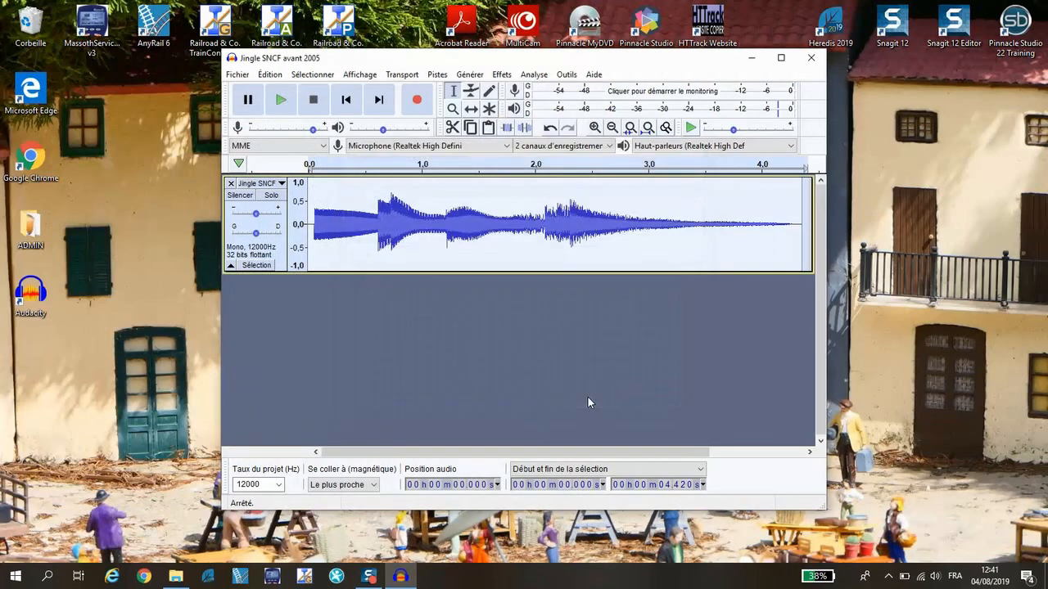
Close Audacity without saving the project and launch the Massoth Service Tool.
{"action": "left_click", "coordinate": [810, 66]}
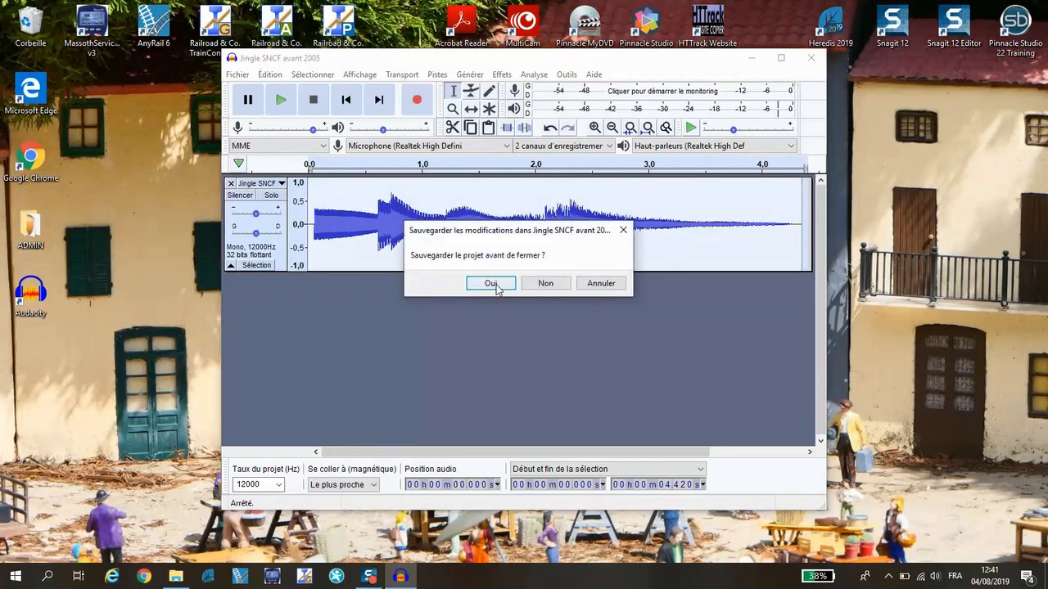
{"action": "left_click", "coordinate": [543, 283]}
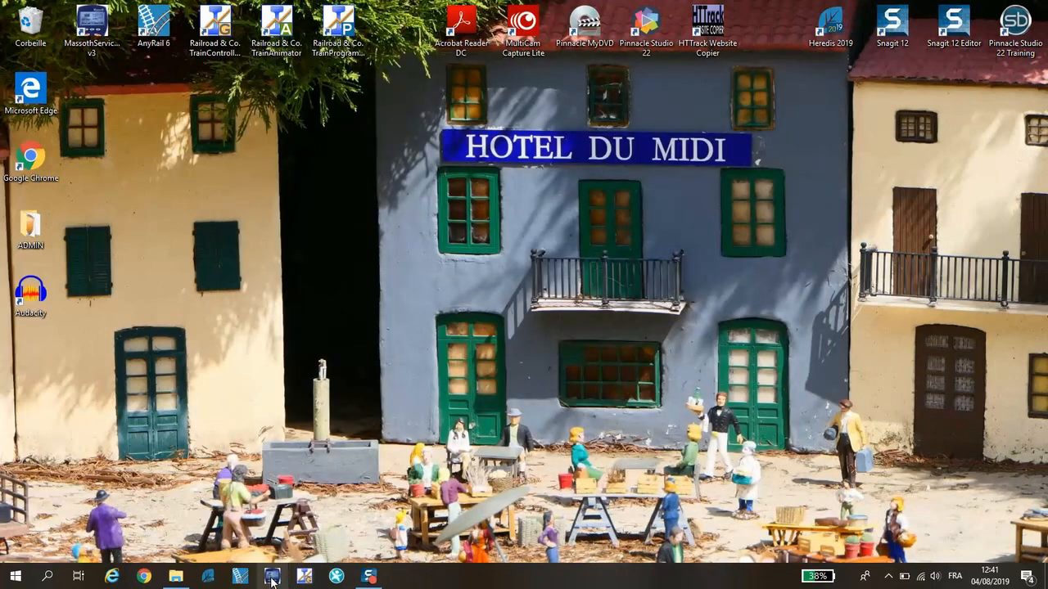
{"action": "left_click", "coordinate": [272, 578]}
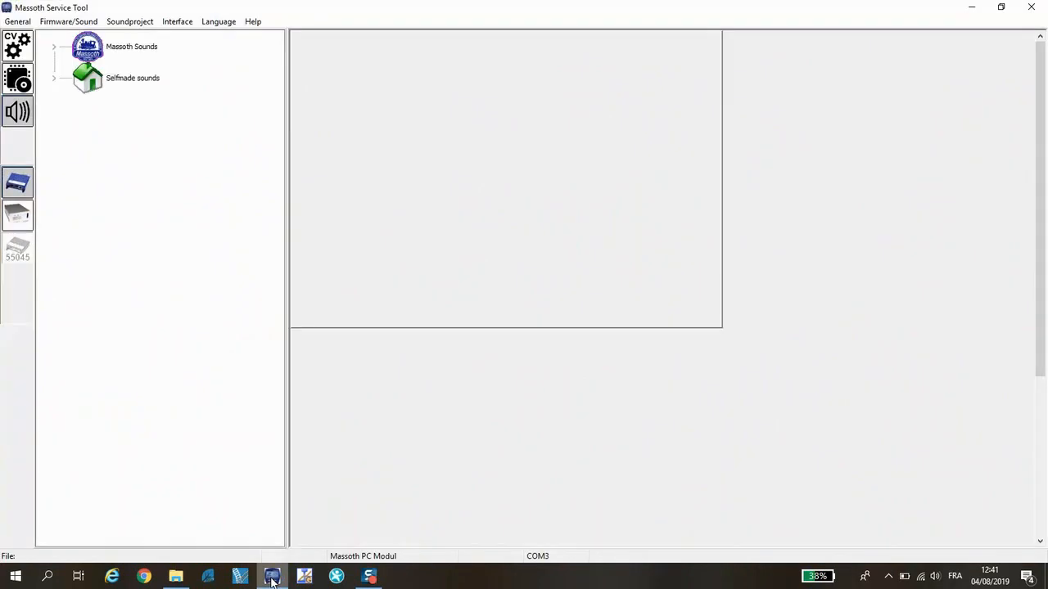
Copy the (8220510) BR218 sound project from the XLS Version diesel locos of Massoth Sounds into the selfmade sounds.
{"action": "left_click", "coordinate": [54, 48]}
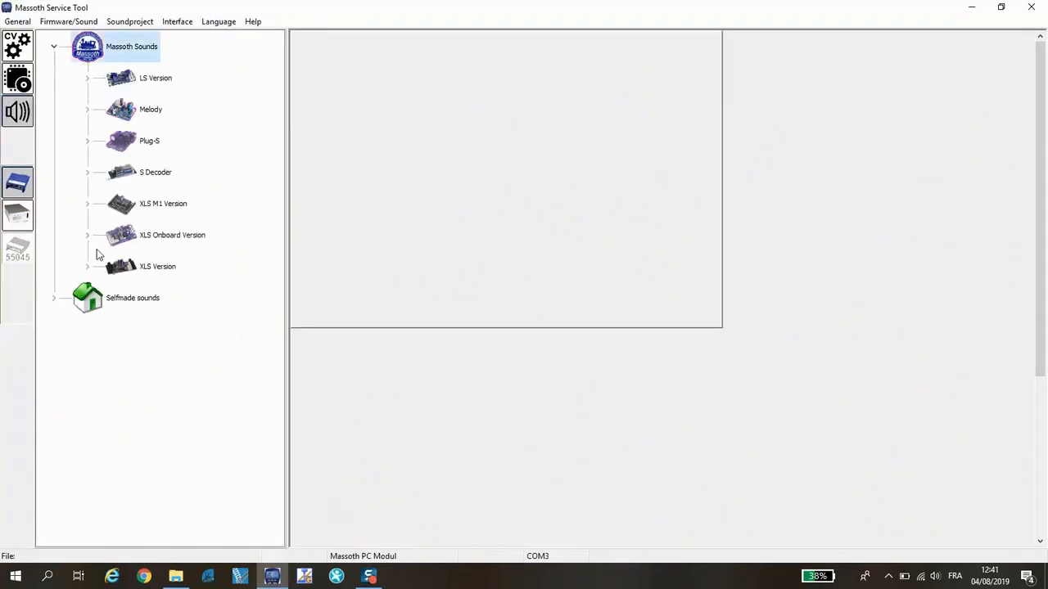
{"action": "left_click", "coordinate": [88, 267]}
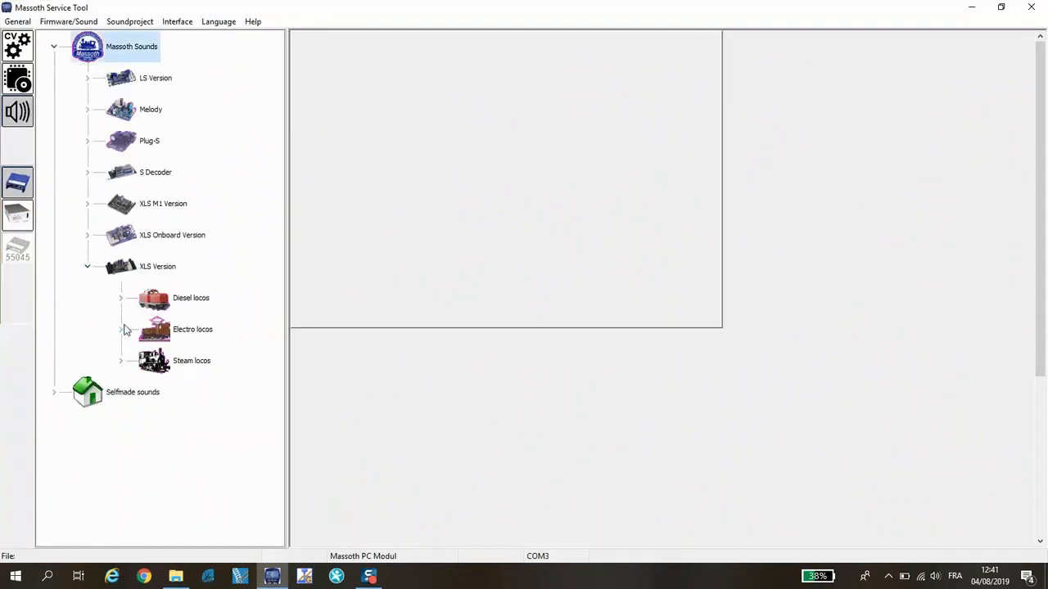
{"action": "left_click", "coordinate": [124, 301]}
{"action": "scroll", "coordinate": [210, 292], "scroll_direction": "down", "scroll_amount": 2}
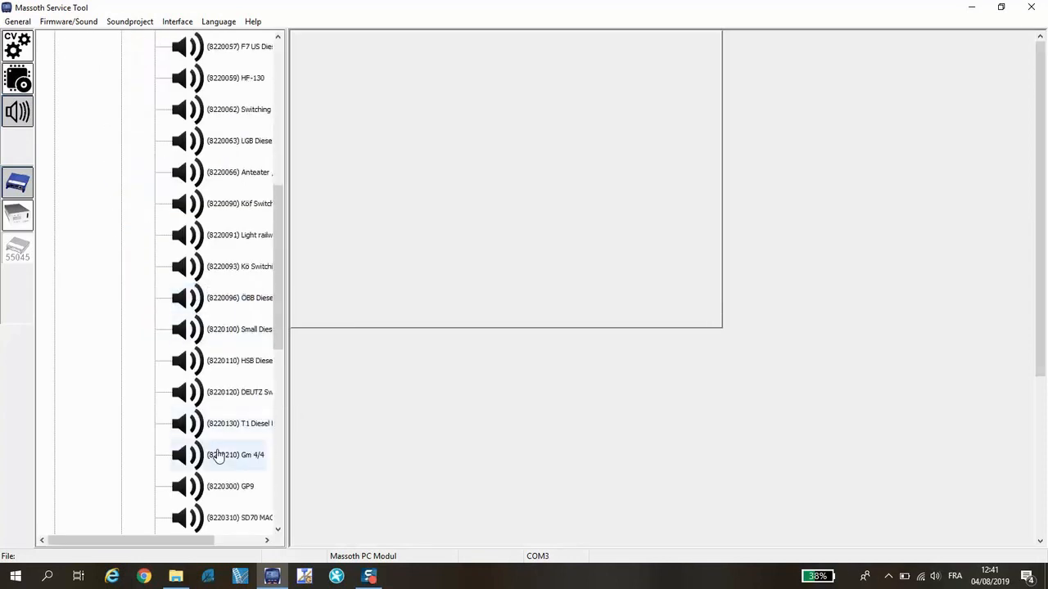
{"action": "left_click_drag", "start_coordinate": [287, 253], "coordinate": [414, 231]}
{"action": "scroll", "coordinate": [299, 360], "scroll_direction": "down", "scroll_amount": 5}
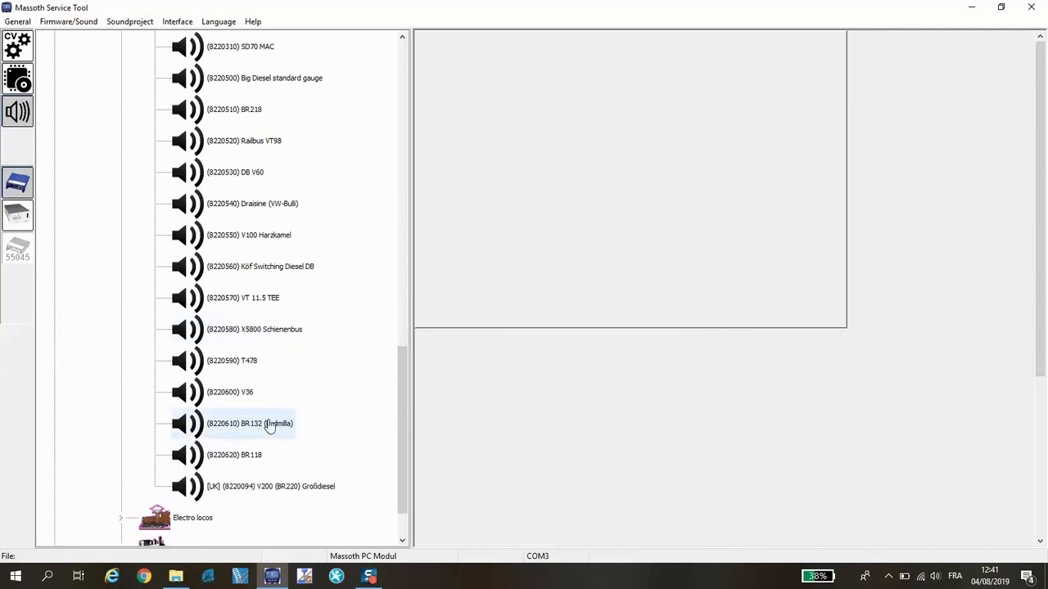
{"action": "left_click", "coordinate": [245, 111]}
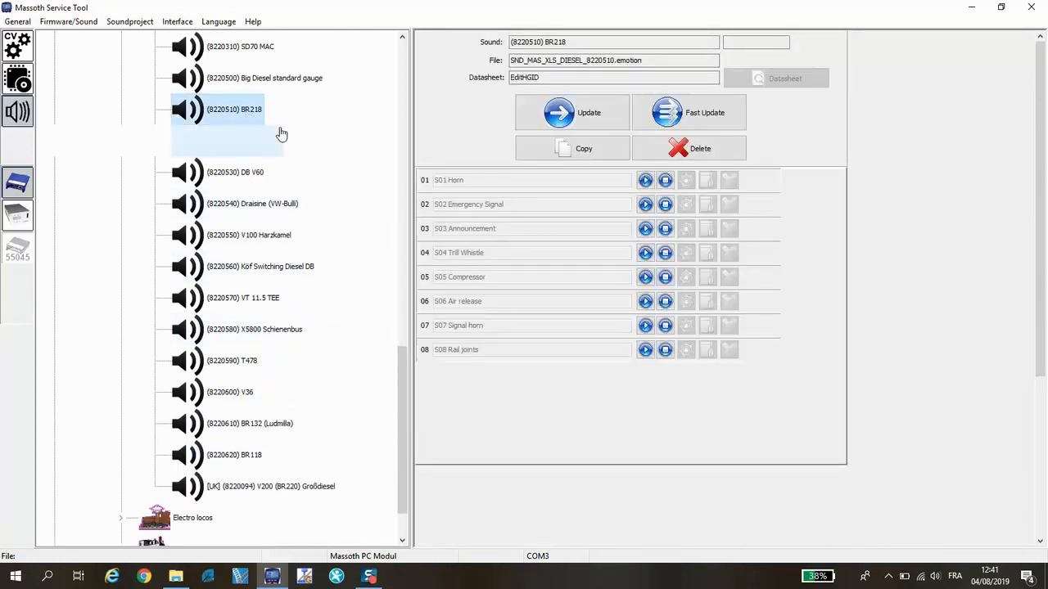
{"action": "left_click", "coordinate": [597, 150]}
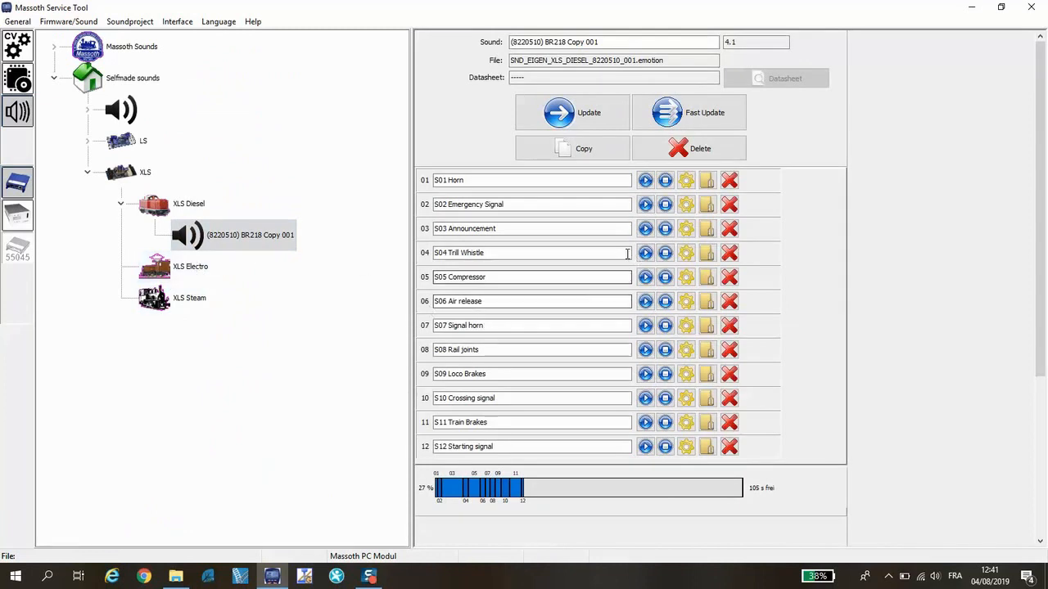
Load Jingle 12K.wav into the S03 Announcement slot of the copied BR218 project.
{"action": "left_click", "coordinate": [706, 229]}
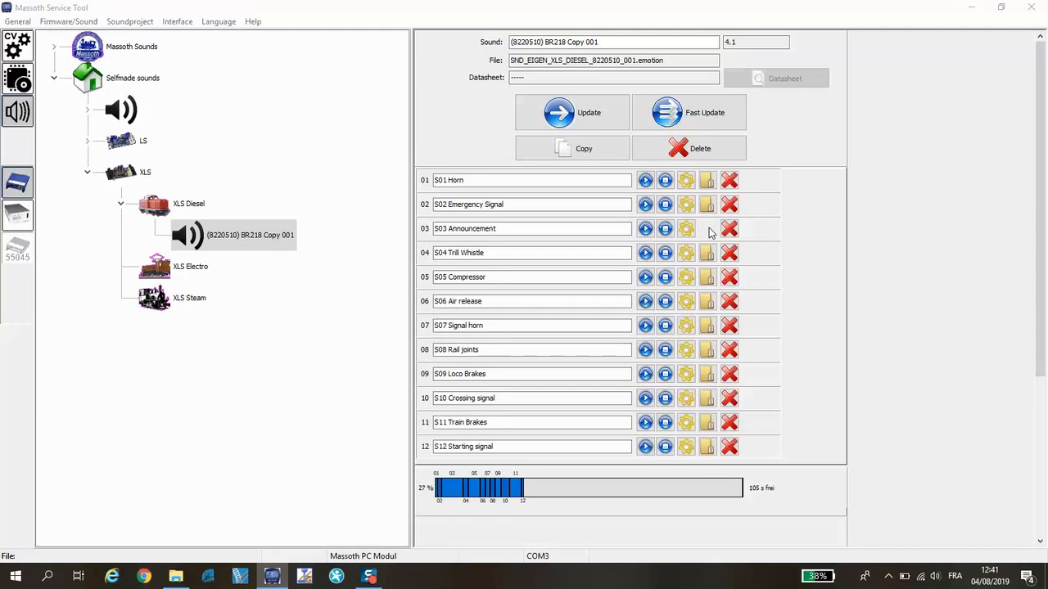
{"action": "left_click", "coordinate": [153, 204]}
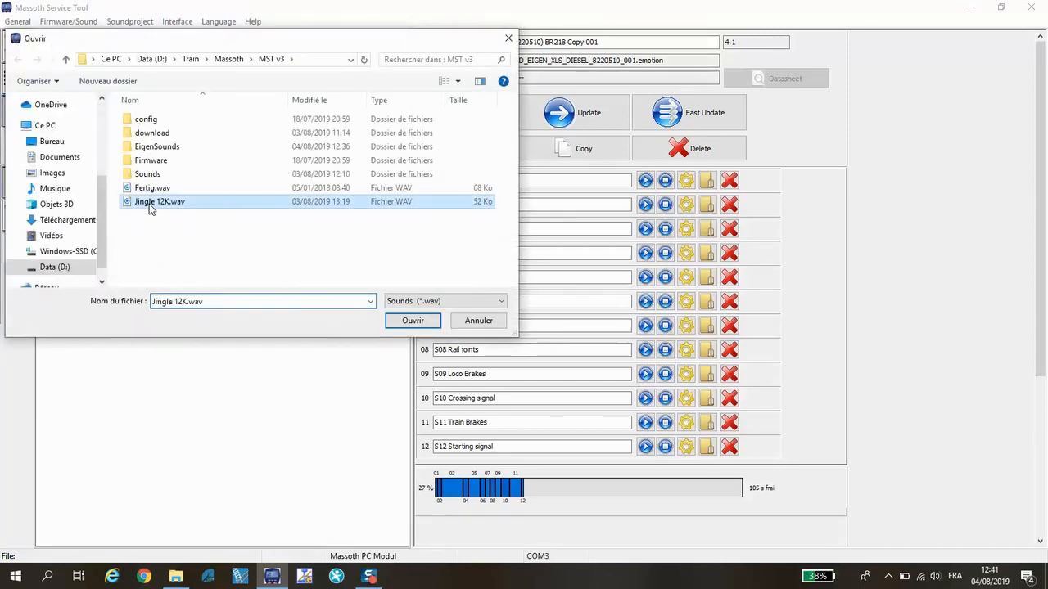
{"action": "left_click", "coordinate": [411, 322]}
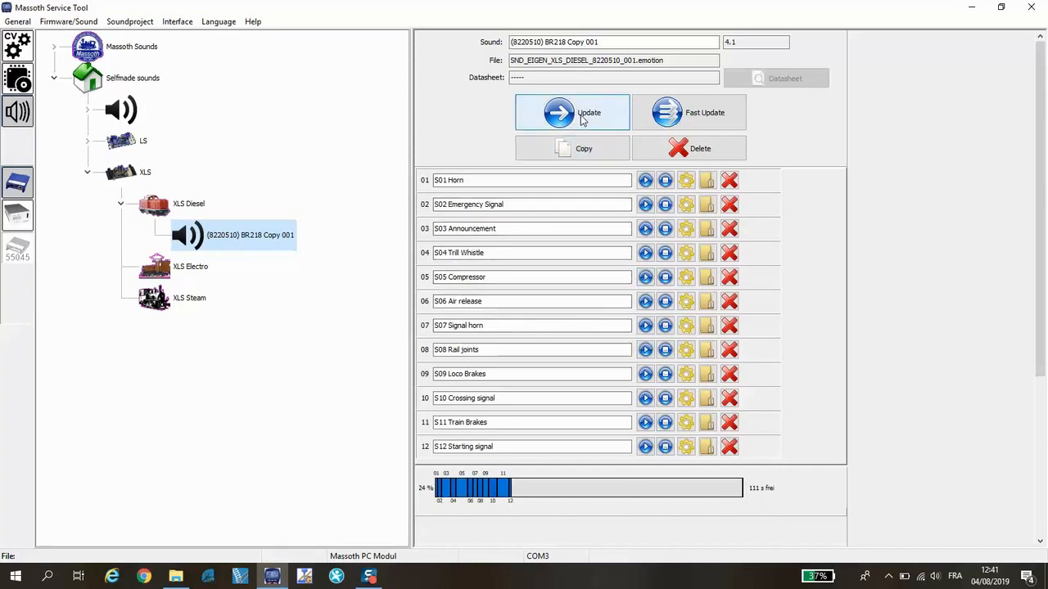
Check the Massoth PC Modul interface settings without changing them, and try to update the decoder with the copied BR218 project.
{"action": "left_click", "coordinate": [177, 21]}
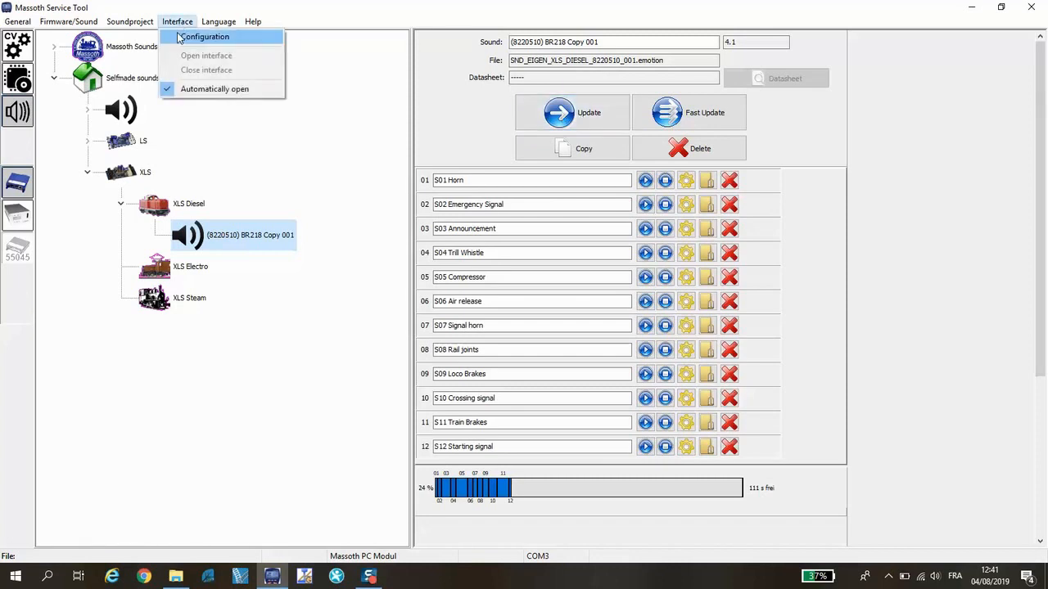
{"action": "left_click", "coordinate": [178, 34]}
{"action": "left_click", "coordinate": [407, 270]}
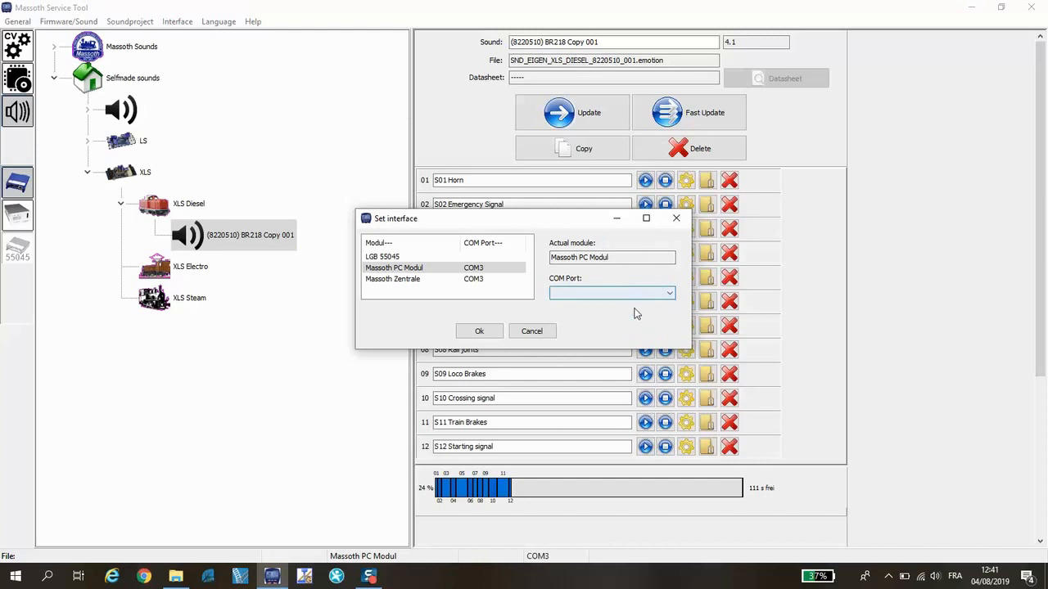
{"action": "left_click", "coordinate": [531, 331]}
{"action": "left_click", "coordinate": [583, 119]}
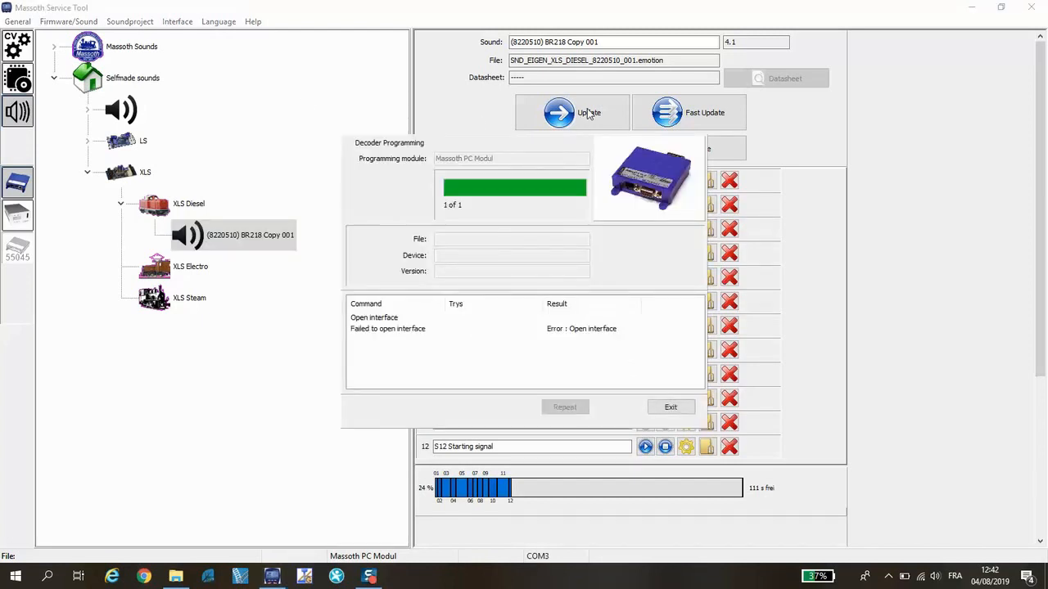
{"action": "left_click", "coordinate": [669, 409]}
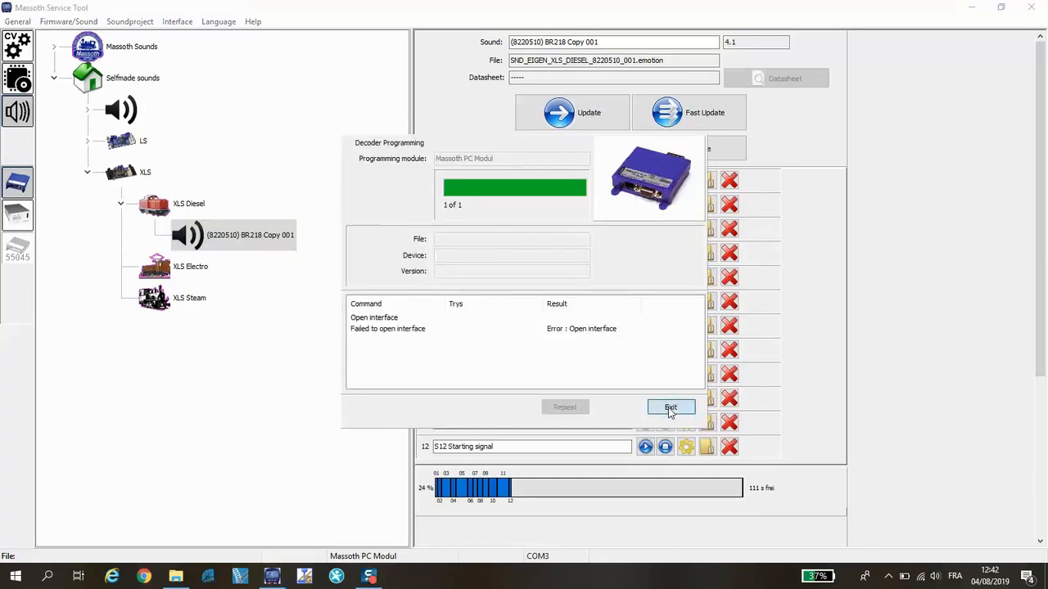